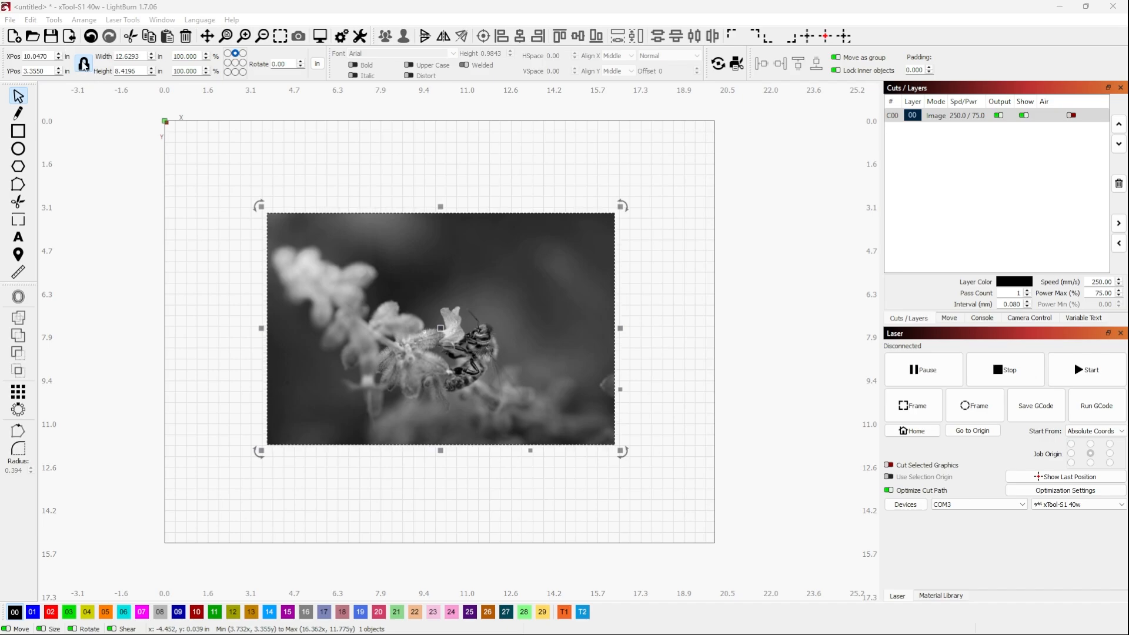
Resize the flower photo proportionally to 8 in wide and move it down to about the middle of the work area
{"action": "double_click", "coordinate": [132, 56]}
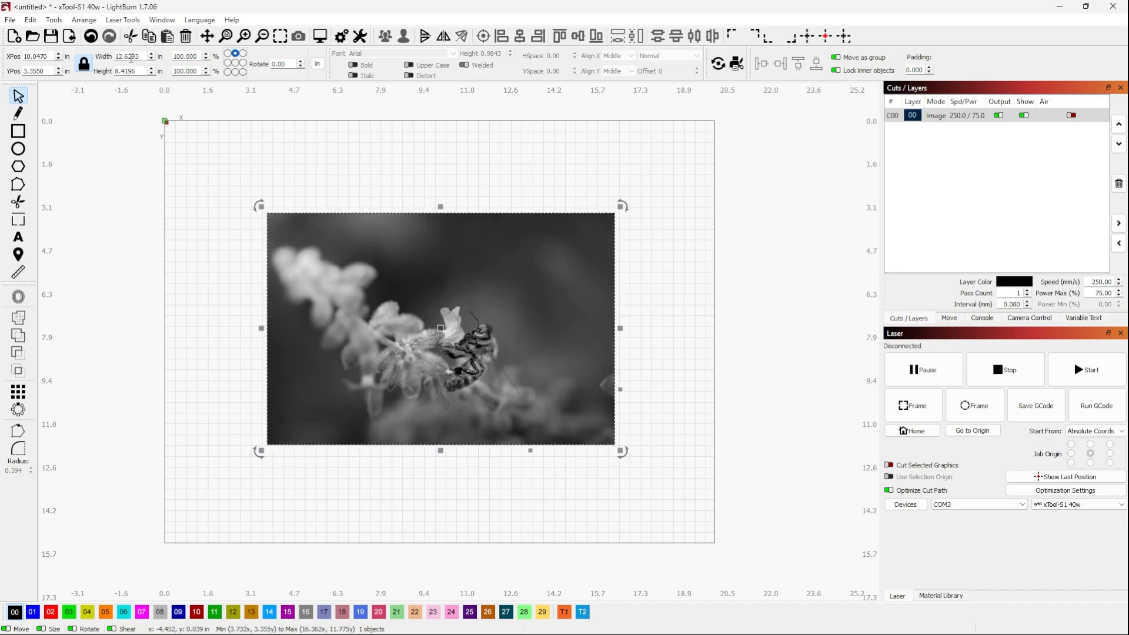
{"action": "type", "text": "8"}
{"action": "key", "text": "Return"}
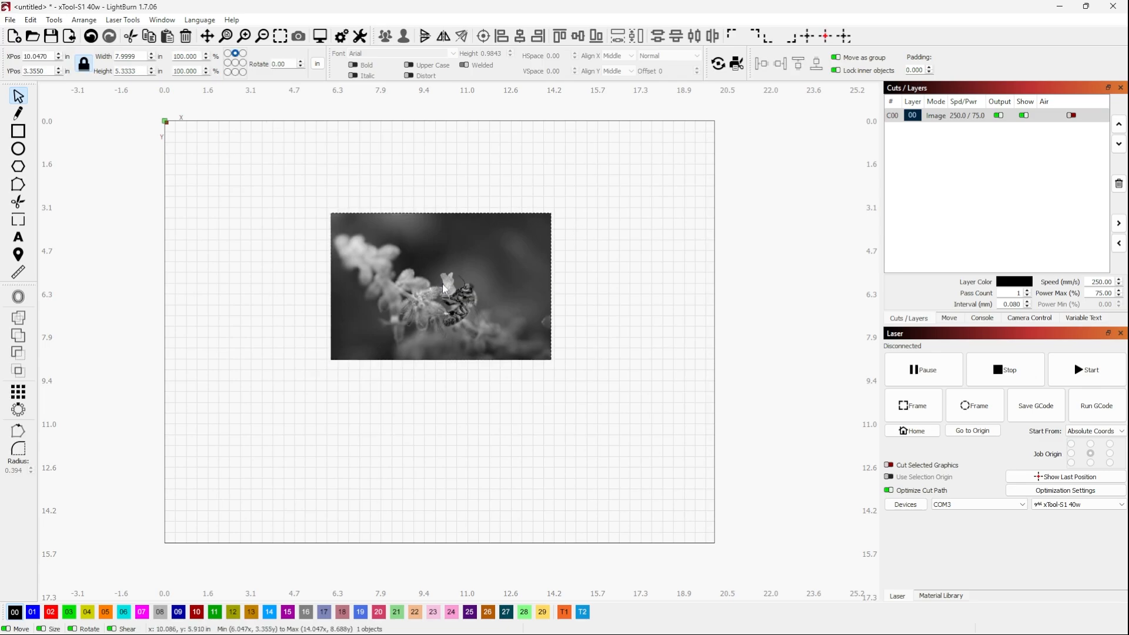
{"action": "left_click_drag", "start_coordinate": [442, 291], "coordinate": [440, 330]}
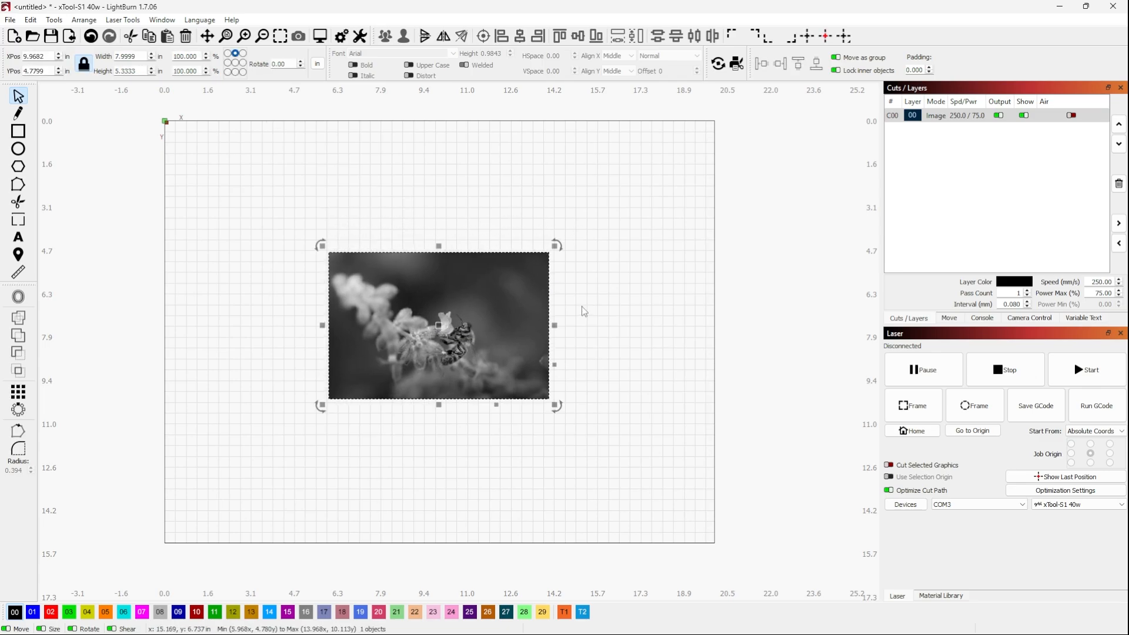
{"action": "left_click", "coordinate": [581, 309]}
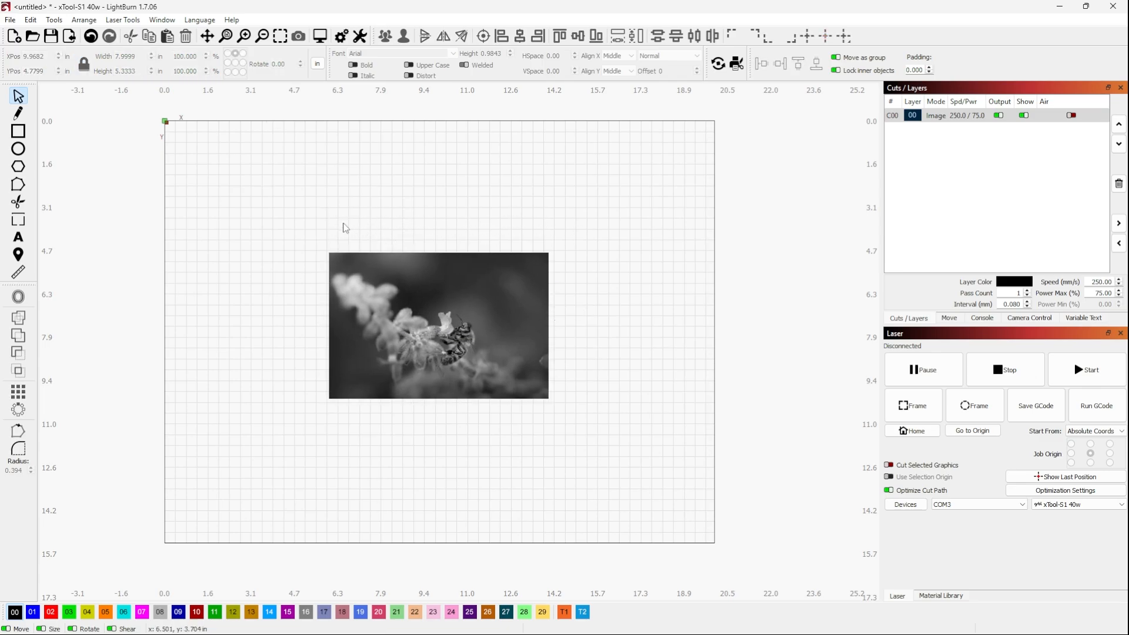
{"action": "scroll", "coordinate": [344, 223], "scroll_direction": "down", "scroll_amount": 1}
{"action": "left_click", "coordinate": [401, 318]}
{"action": "scroll", "coordinate": [492, 312], "scroll_direction": "up", "scroll_amount": 1}
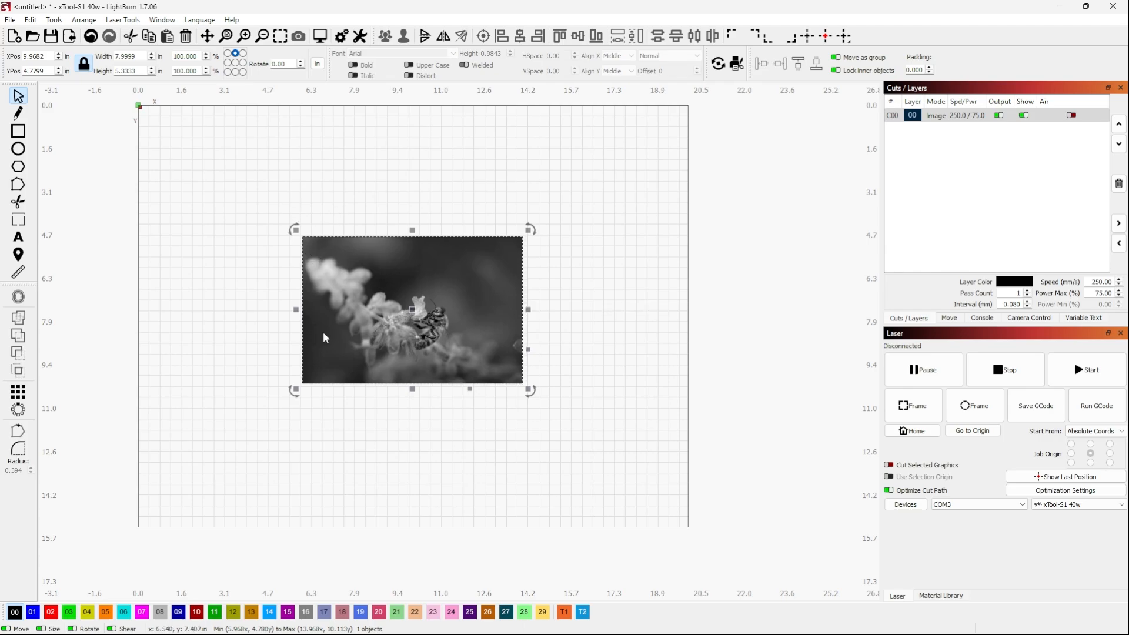
Draw a rectangle about 9.65 by 6.15 in over the photo and move it to the photo's right side
{"action": "left_click", "coordinate": [19, 132]}
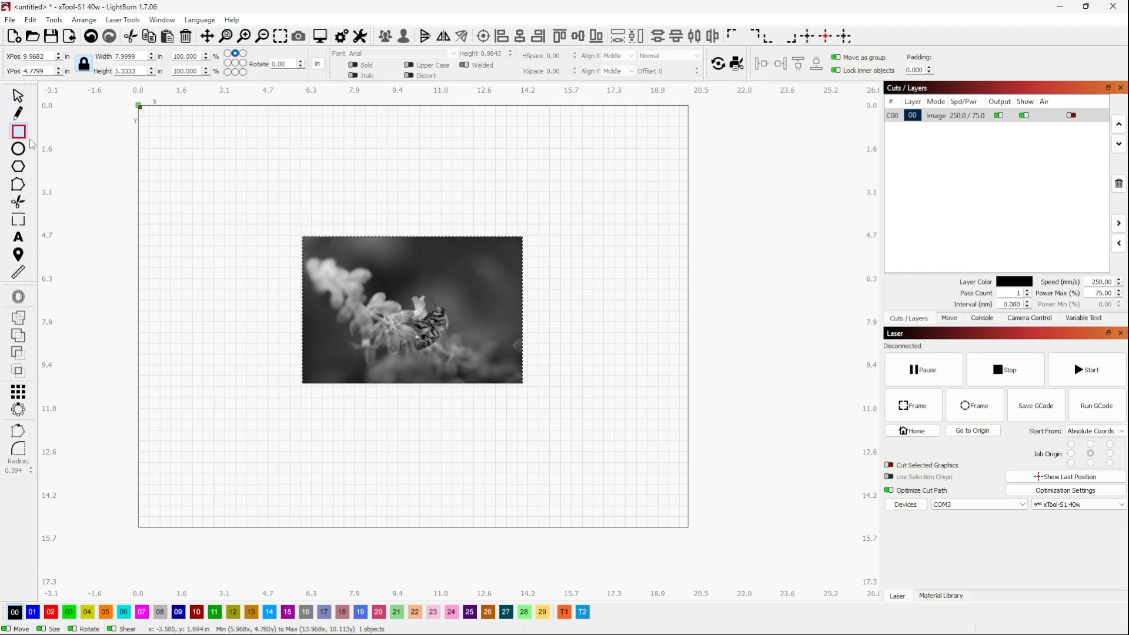
{"action": "left_click_drag", "start_coordinate": [276, 198], "coordinate": [542, 367]}
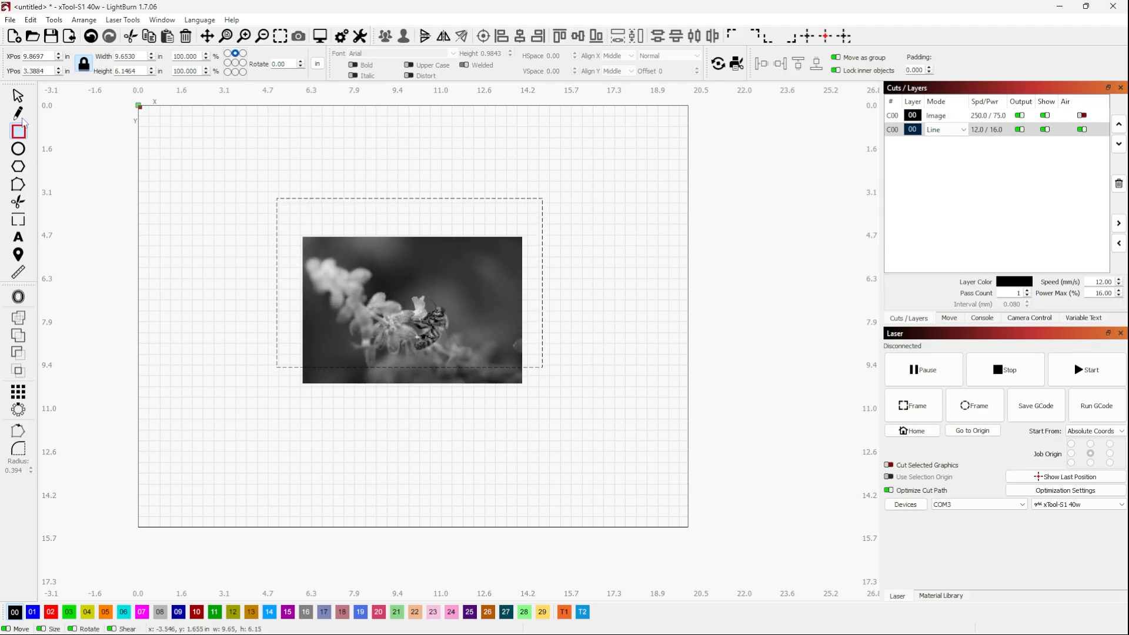
{"action": "left_click", "coordinate": [18, 97]}
{"action": "left_click_drag", "start_coordinate": [405, 286], "coordinate": [674, 310]}
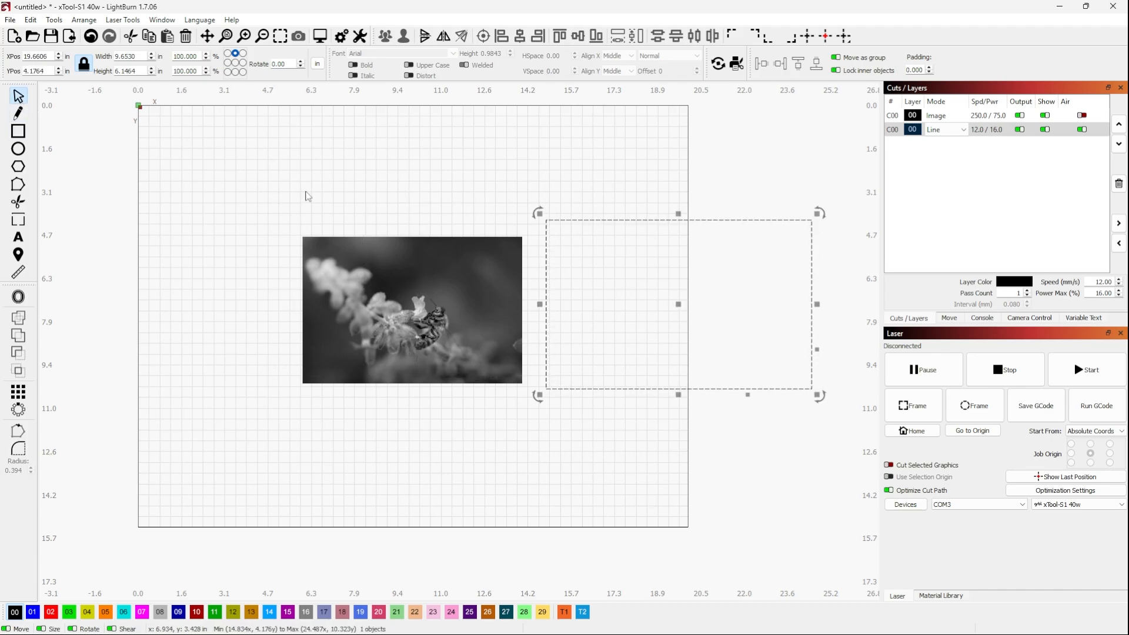
Set the rectangle's width to 8 in with the aspect ratio unlocked
{"action": "double_click", "coordinate": [130, 55]}
{"action": "double_click", "coordinate": [130, 55]}
{"action": "left_click_drag", "start_coordinate": [135, 56], "coordinate": [98, 57]}
{"action": "type", "text": "8"}
{"action": "key", "text": "Return"}
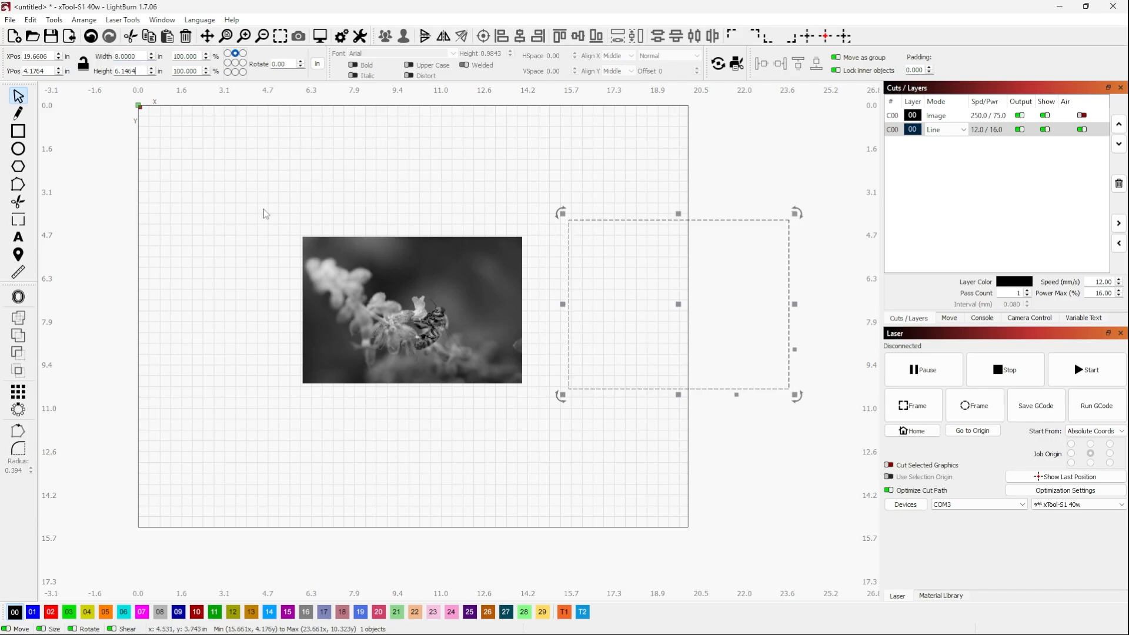
Match the rectangle's height to the photo at 5.333 in and line it up just beside the photo
{"action": "left_click", "coordinate": [370, 298]}
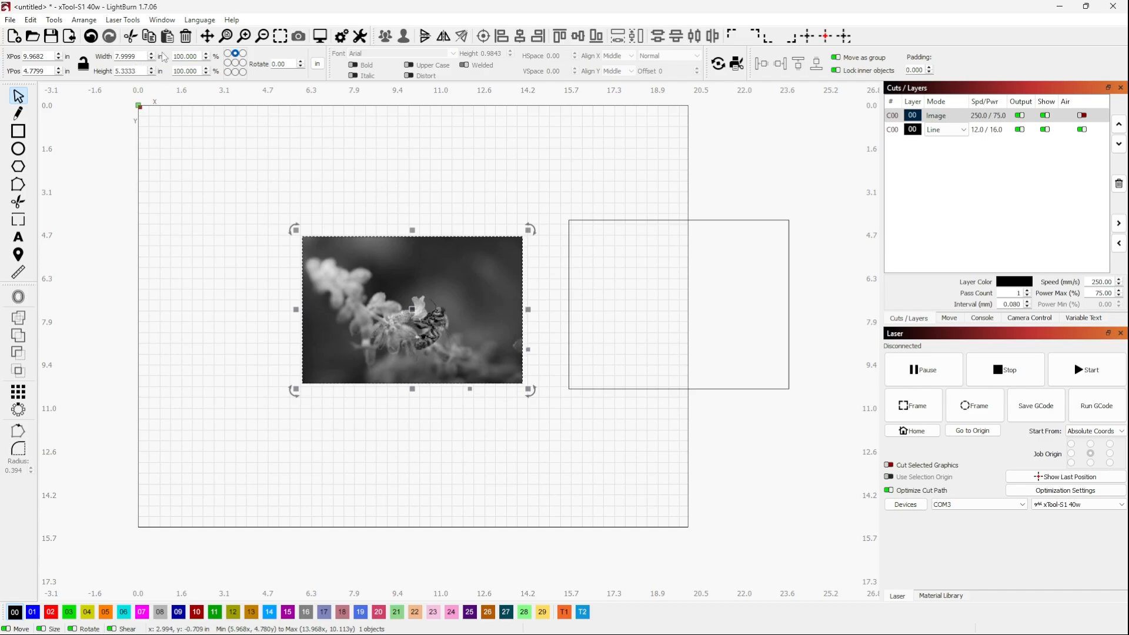
{"action": "left_click", "coordinate": [605, 221]}
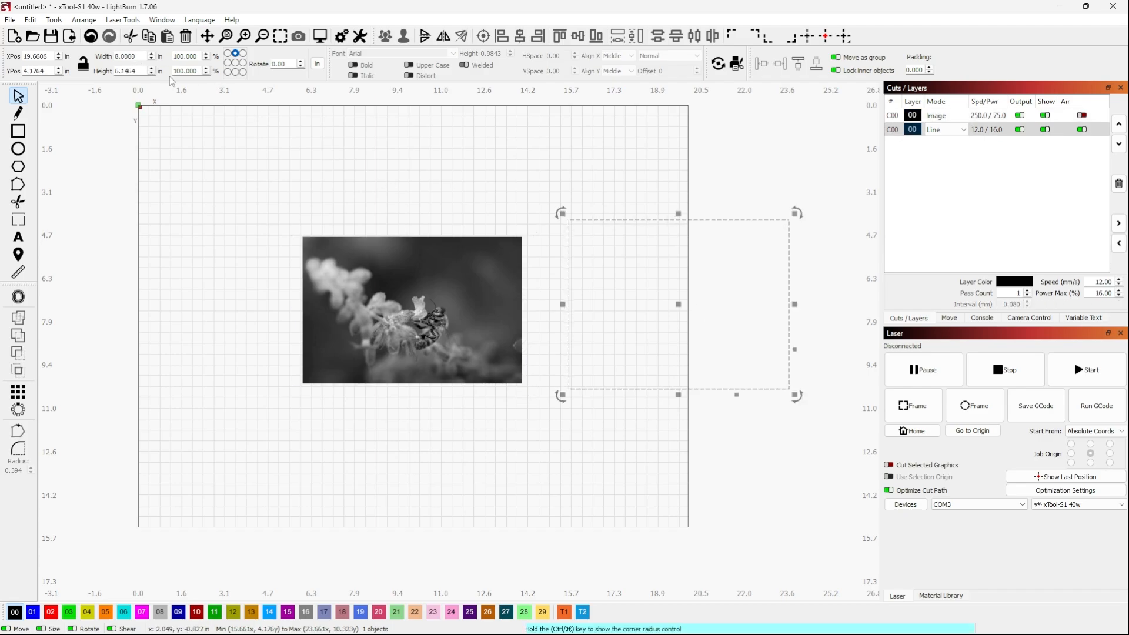
{"action": "double_click", "coordinate": [131, 69]}
{"action": "type", "text": "5.333"}
{"action": "key", "text": "Return"}
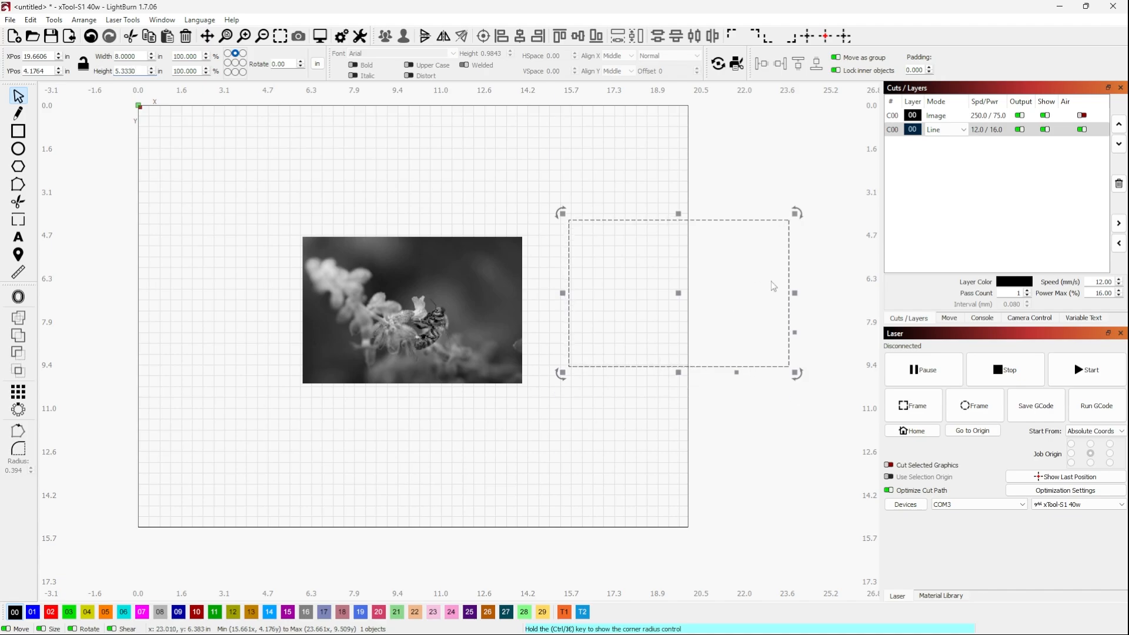
{"action": "left_click_drag", "start_coordinate": [678, 292], "coordinate": [654, 312]}
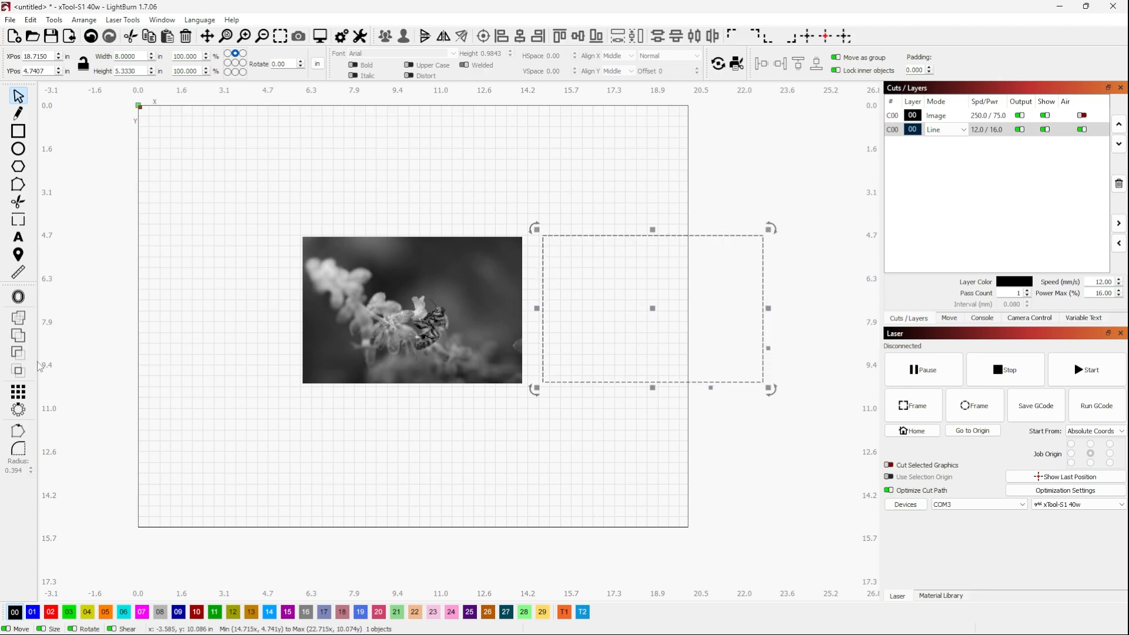
Offset the rectangle outward by 2 in with the Corner style, keeping the original
{"action": "left_click", "coordinate": [18, 297]}
{"action": "left_click_drag", "start_coordinate": [559, 259], "coordinate": [271, 215]}
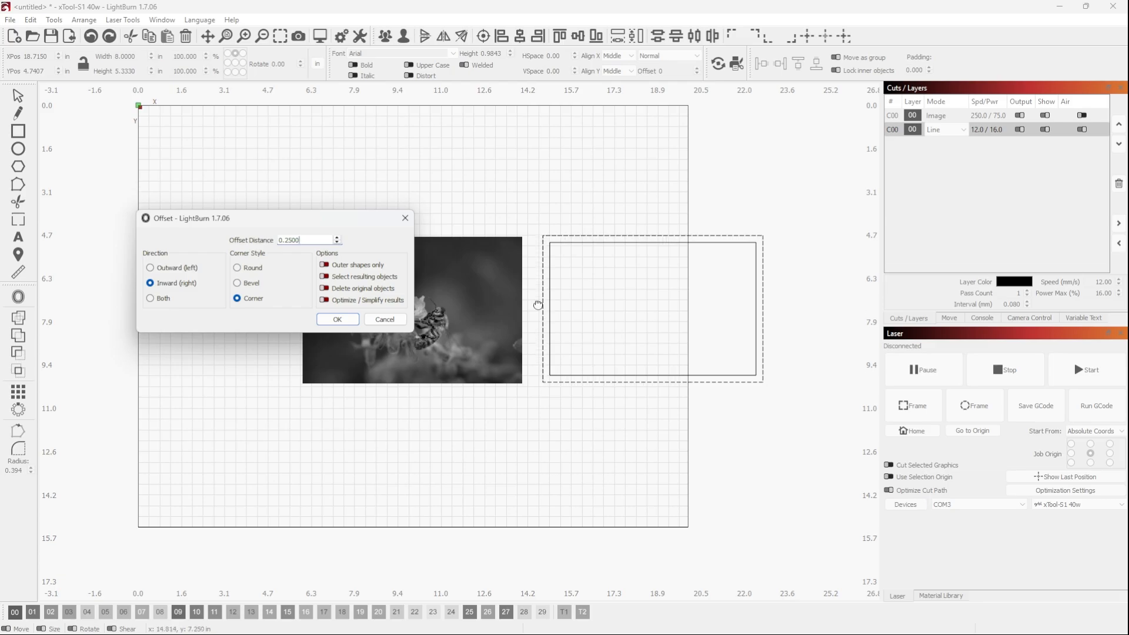
{"action": "left_click_drag", "start_coordinate": [311, 239], "coordinate": [271, 239]}
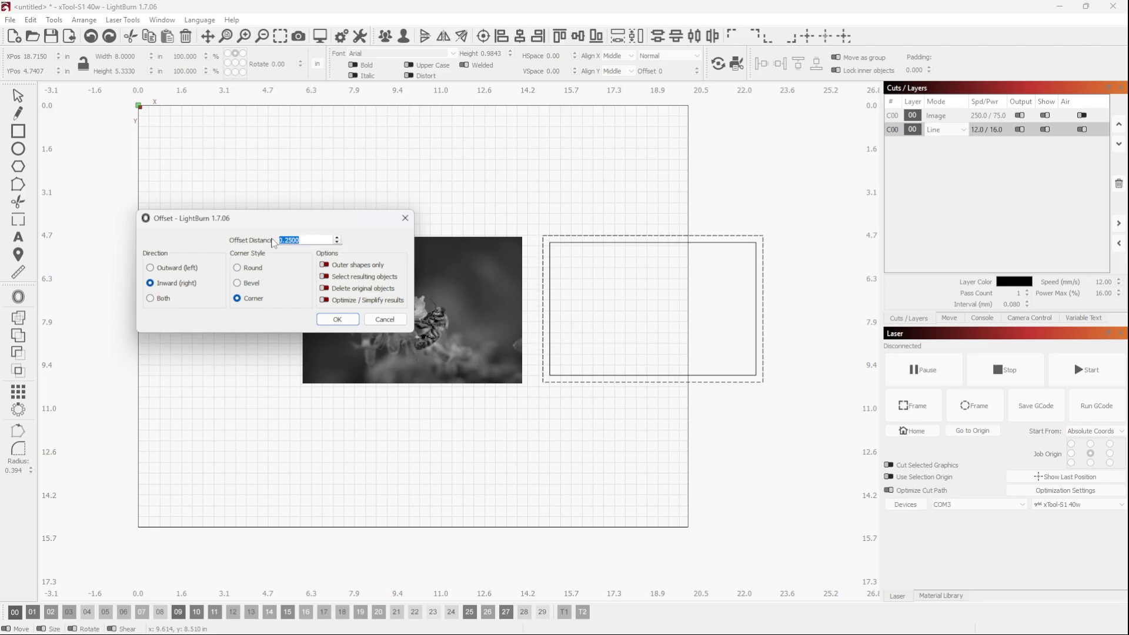
{"action": "type", "text": "1.5"}
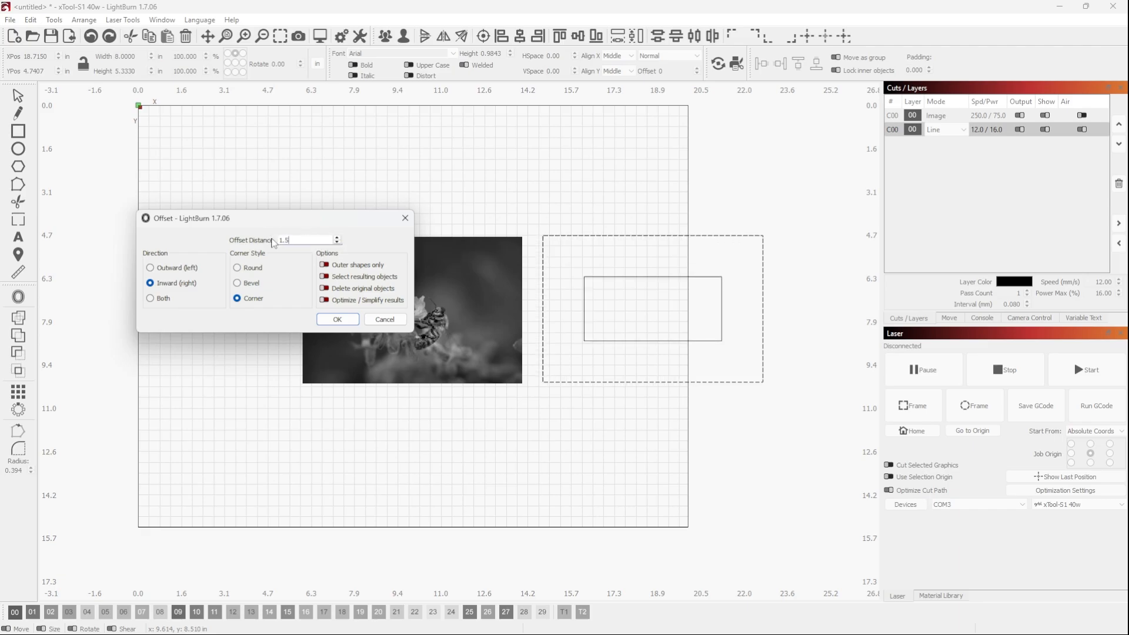
{"action": "left_click", "coordinate": [151, 268]}
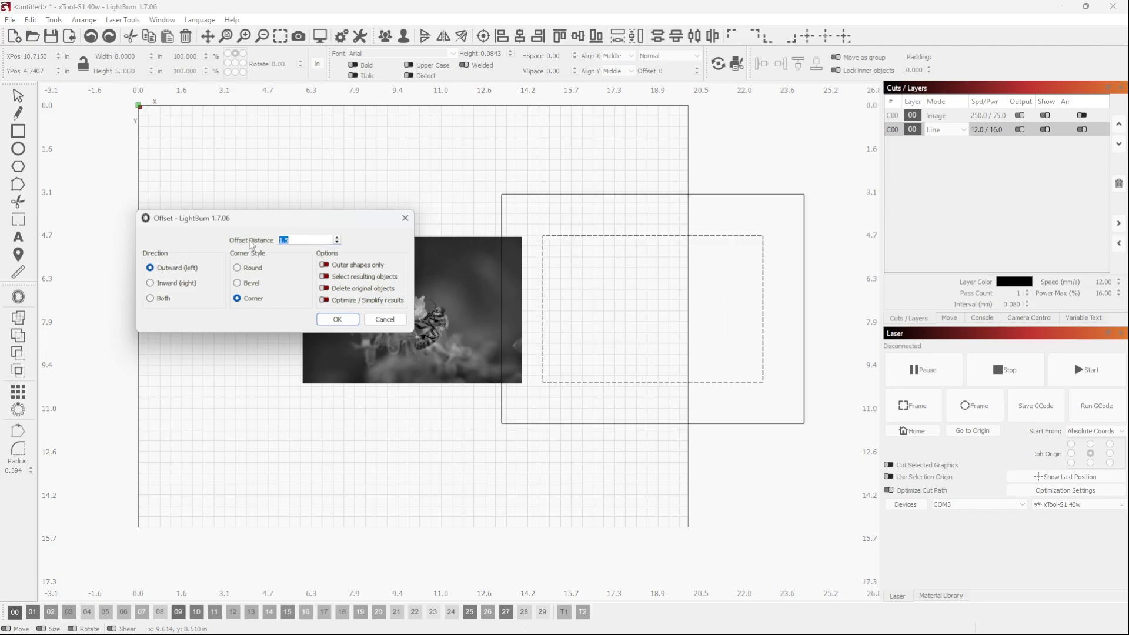
{"action": "type", "text": "2"}
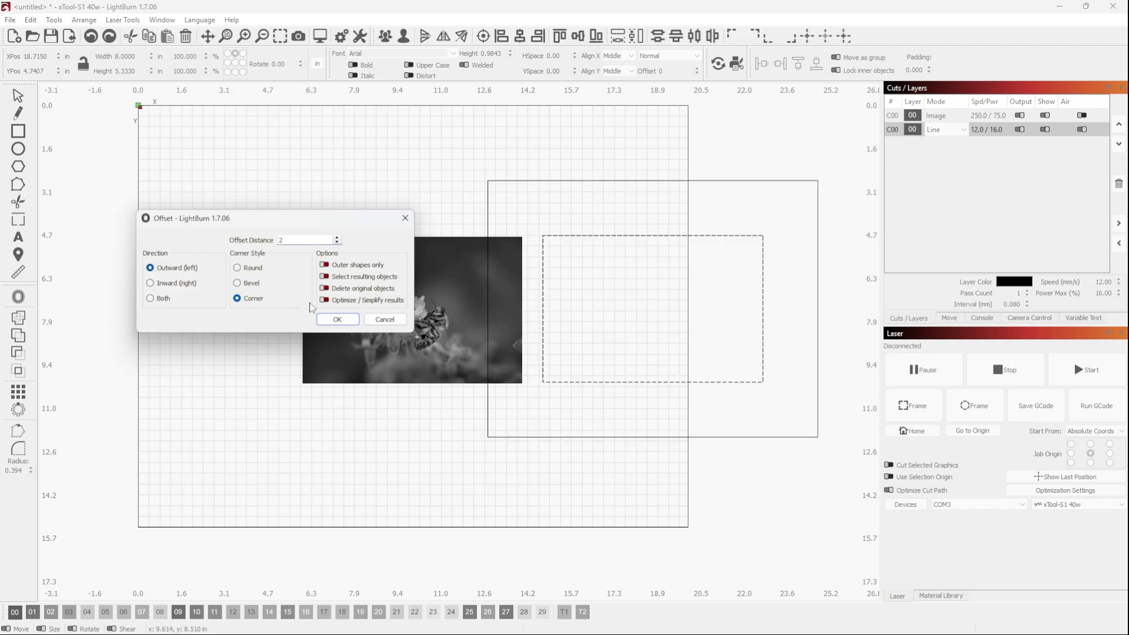
{"action": "left_click", "coordinate": [332, 321]}
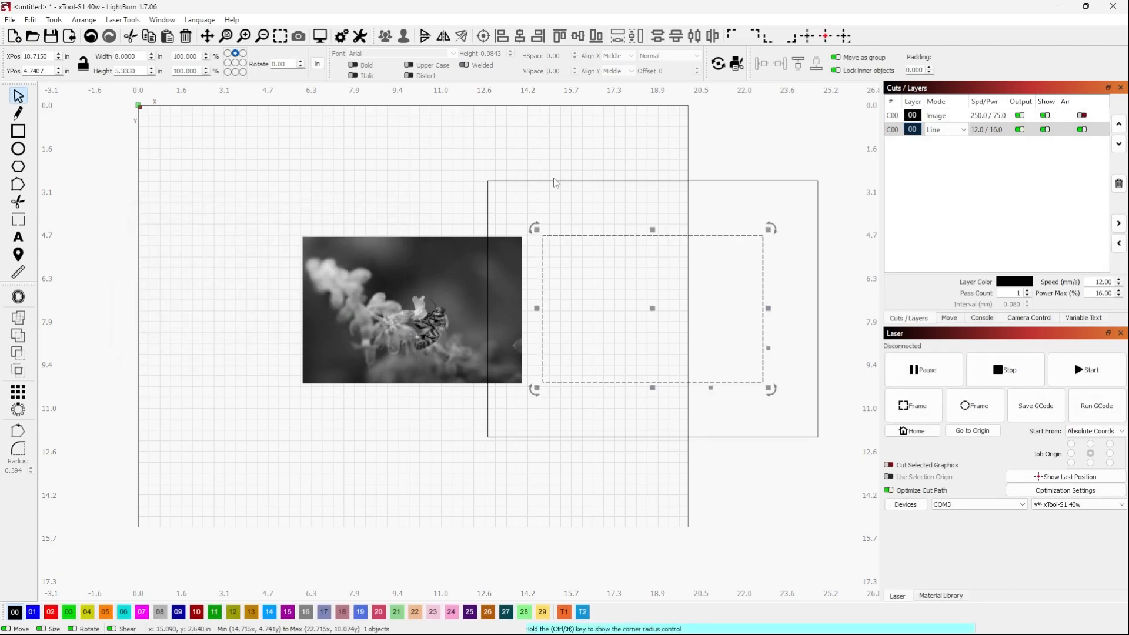
Set the outer rectangle's width to 11.5 in with its aspect ratio locked
{"action": "left_click", "coordinate": [584, 180]}
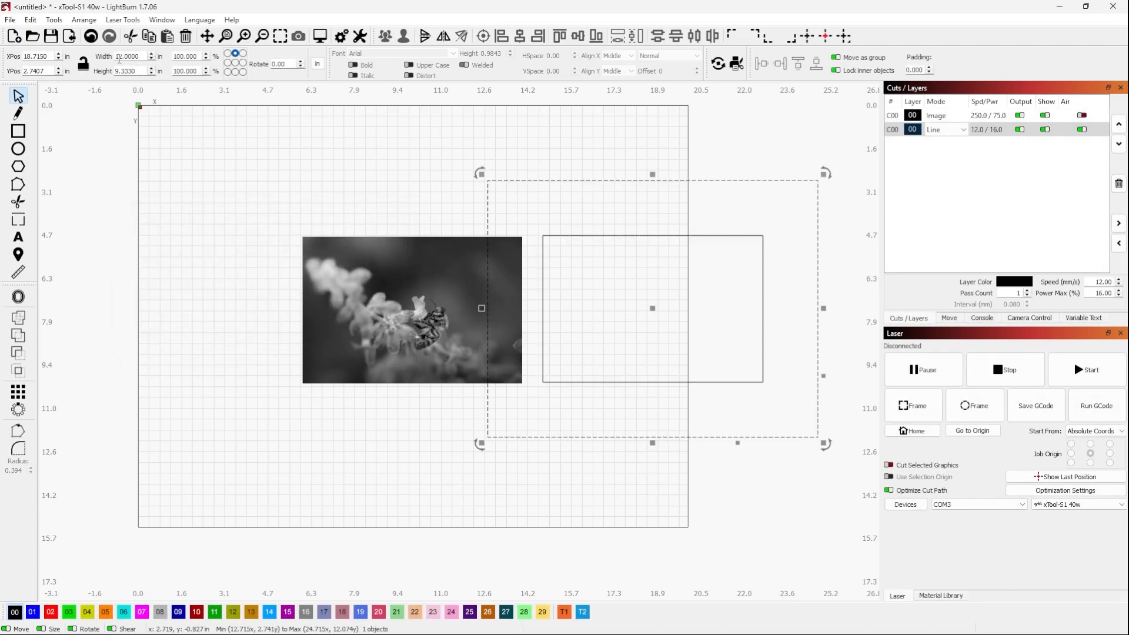
{"action": "left_click_drag", "start_coordinate": [144, 56], "coordinate": [111, 57]}
{"action": "type", "text": "1"}
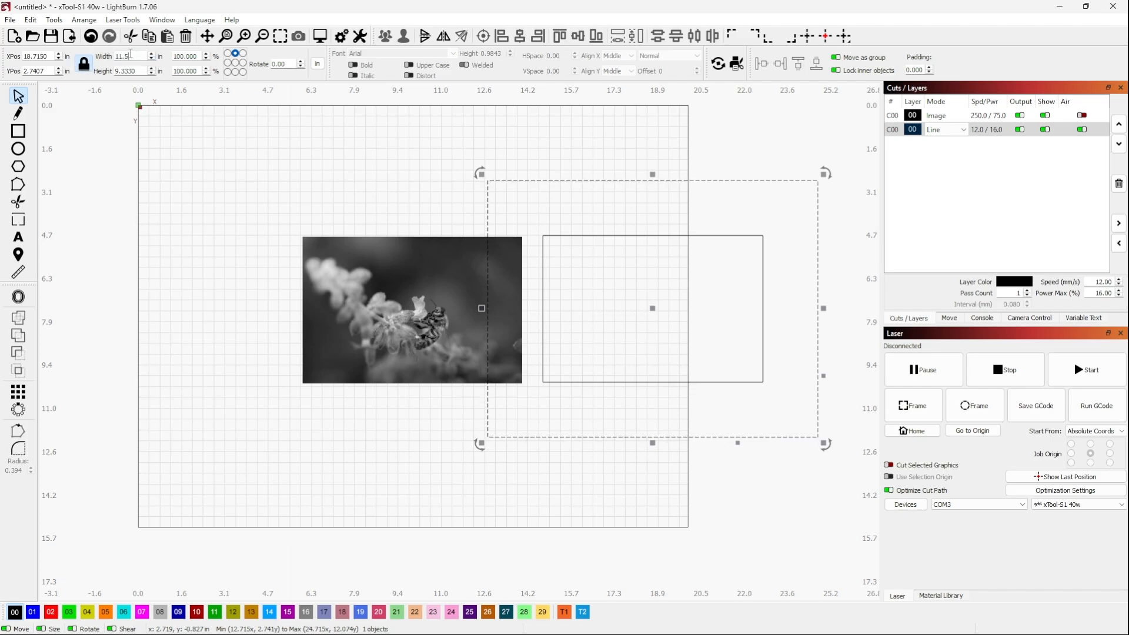
{"action": "type", "text": "1.5"}
{"action": "key", "text": "Return"}
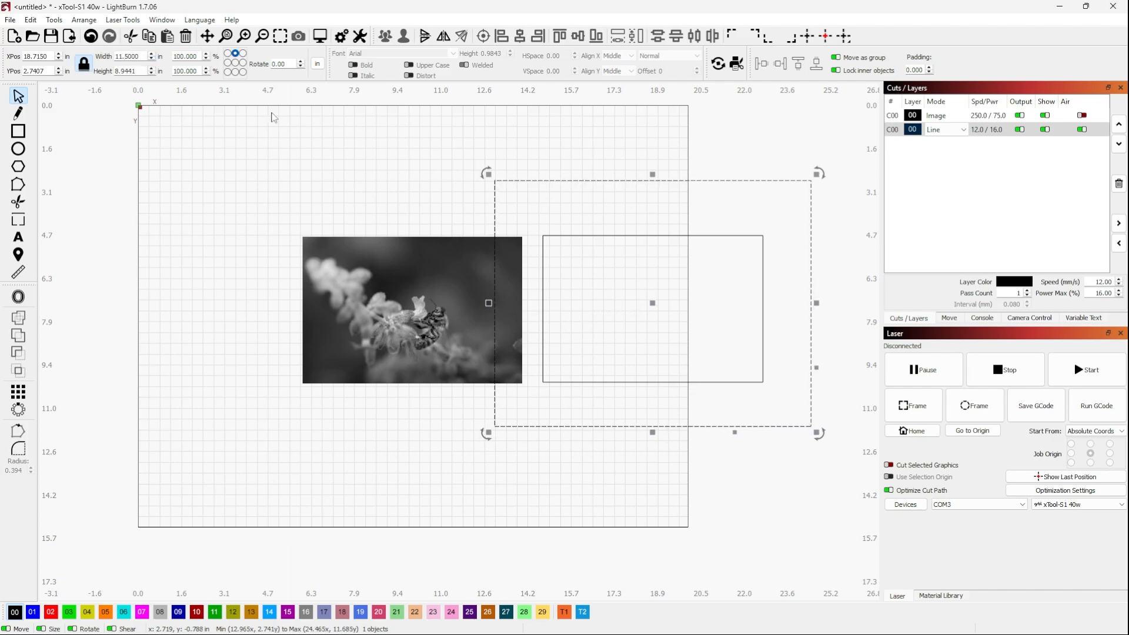
Move both rectangles together farther right of the photo and centre the inner one within the outer one
{"action": "left_click", "coordinate": [206, 202]}
{"action": "scroll", "coordinate": [71, 262], "scroll_direction": "down", "scroll_amount": 3}
{"action": "scroll", "coordinate": [541, 301], "scroll_direction": "up", "scroll_amount": 3}
{"action": "left_click_drag", "start_coordinate": [164, 132], "coordinate": [649, 445]}
{"action": "left_click_drag", "start_coordinate": [360, 282], "coordinate": [536, 320]}
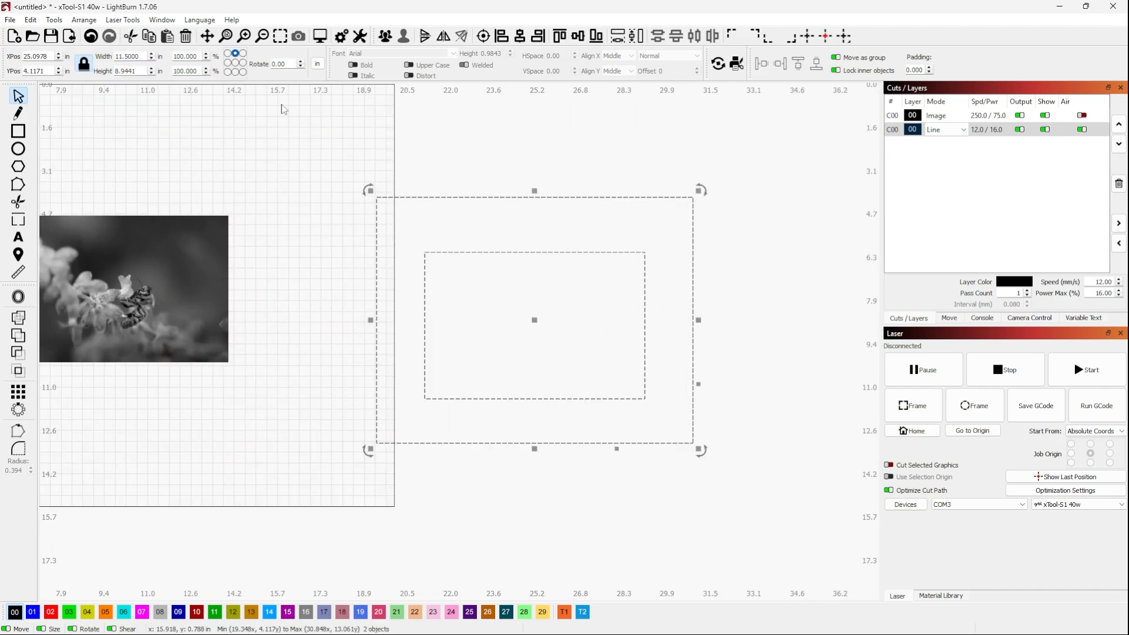
{"action": "left_click", "coordinate": [482, 39]}
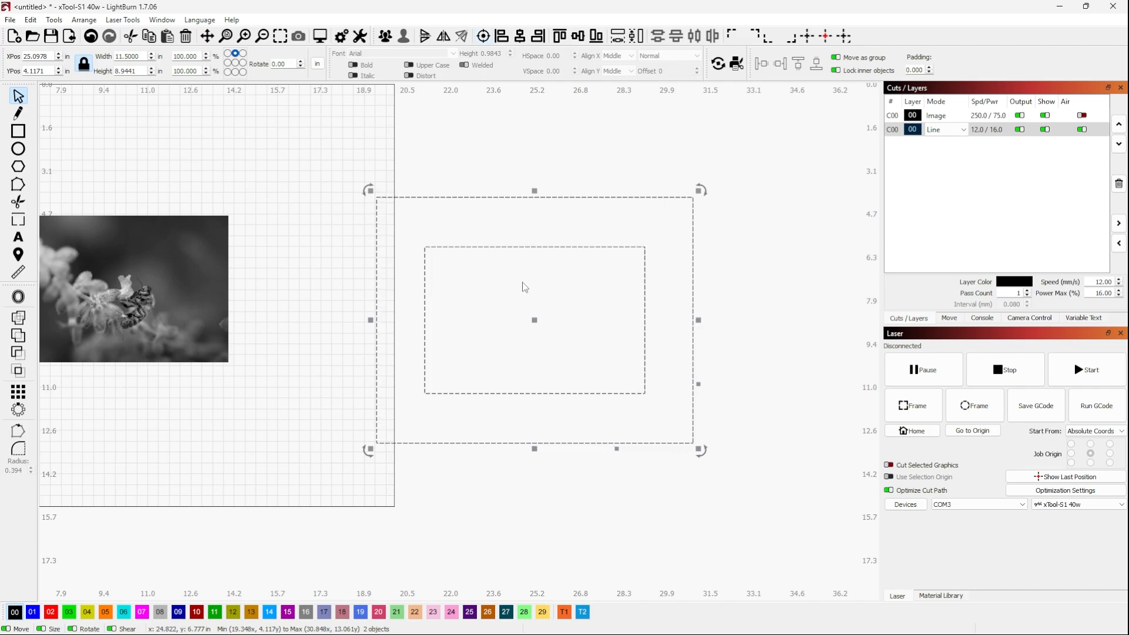
Group the two rectangles and move the group completely clear of the work area's right edge
{"action": "left_click", "coordinate": [522, 186]}
{"action": "scroll", "coordinate": [645, 244], "scroll_direction": "down", "scroll_amount": 1}
{"action": "scroll", "coordinate": [644, 244], "scroll_direction": "down", "scroll_amount": 2}
{"action": "left_click", "coordinate": [600, 242]}
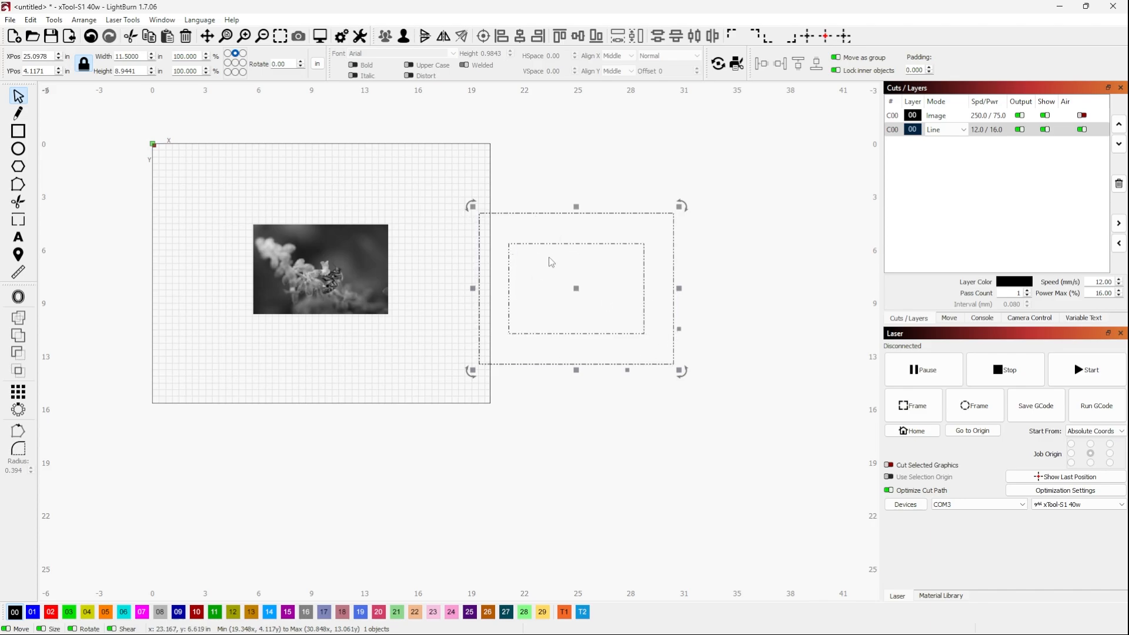
{"action": "left_click_drag", "start_coordinate": [579, 287], "coordinate": [612, 283]}
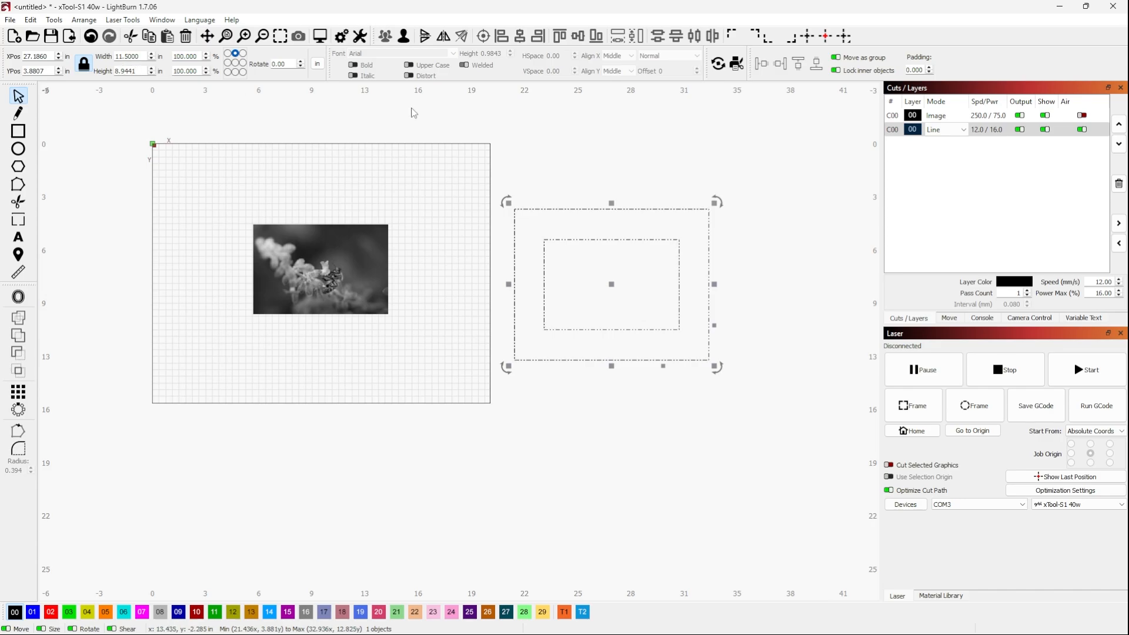
{"action": "left_click", "coordinate": [531, 164]}
Copy the grouped frame and paste a duplicate below the photo
{"action": "left_click", "coordinate": [580, 209]}
{"action": "key", "text": "ctrl+c"}
{"action": "left_click", "coordinate": [610, 288]}
{"action": "key", "text": "ctrl+v"}
{"action": "left_click", "coordinate": [317, 414]}
{"action": "left_click", "coordinate": [275, 426]}
{"action": "scroll", "coordinate": [267, 441], "scroll_direction": "up", "scroll_amount": 1}
{"action": "scroll", "coordinate": [265, 447], "scroll_direction": "up", "scroll_amount": 2}
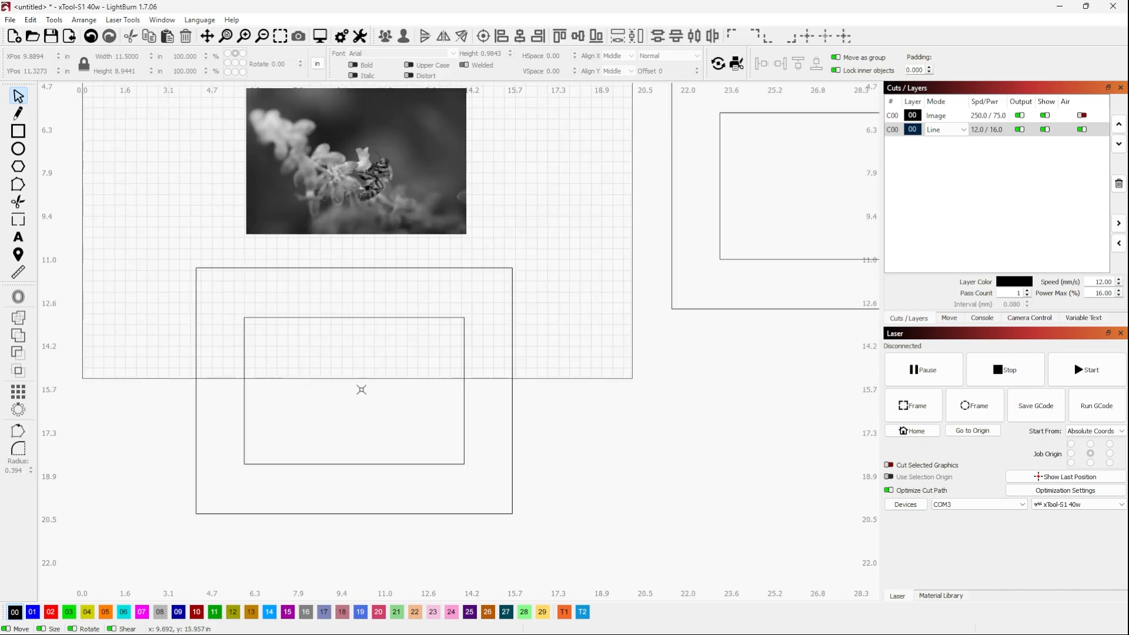
Ungroup the duplicate frame and offset its inner rectangle inward by 0.25 in with the Corner style, deleting the original
{"action": "left_click", "coordinate": [347, 320]}
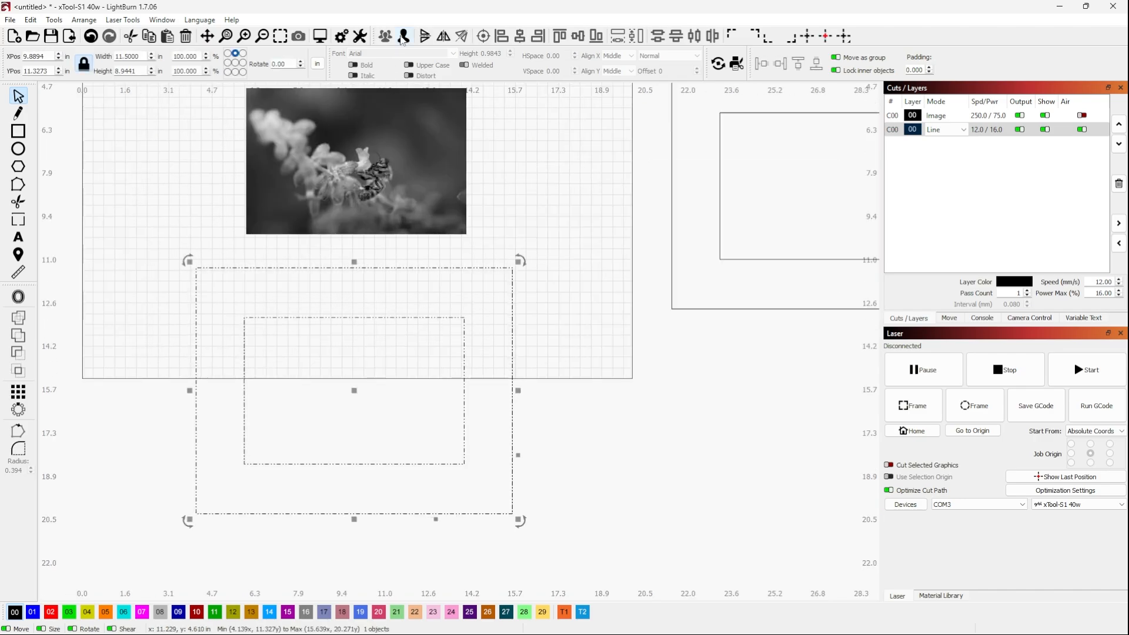
{"action": "left_click", "coordinate": [602, 335]}
{"action": "left_click", "coordinate": [464, 329]}
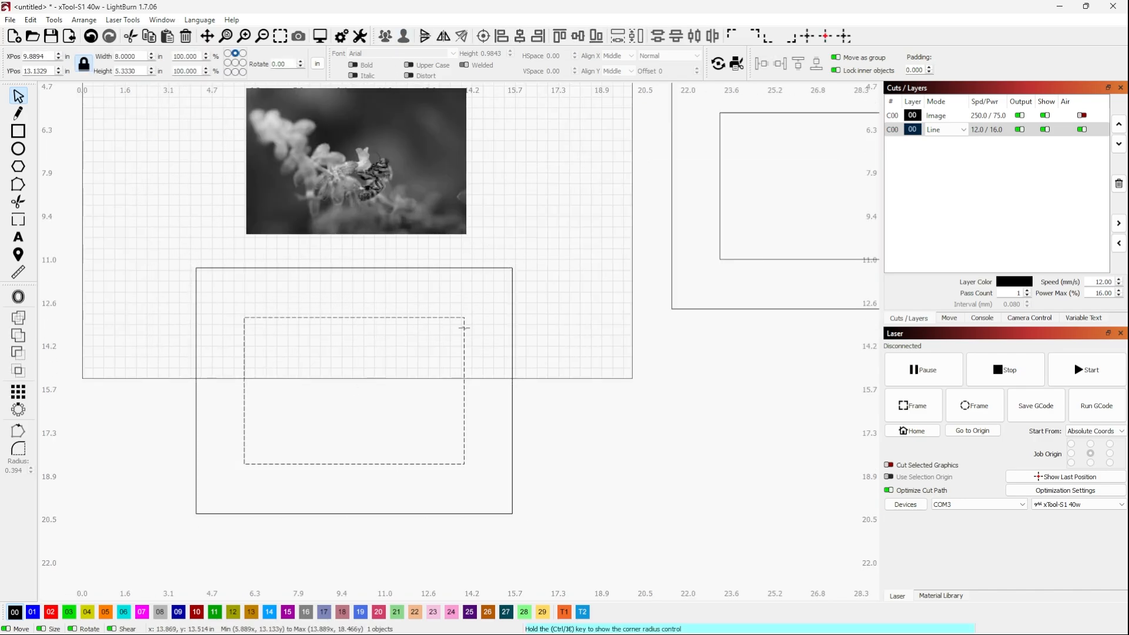
{"action": "left_click", "coordinate": [18, 297]}
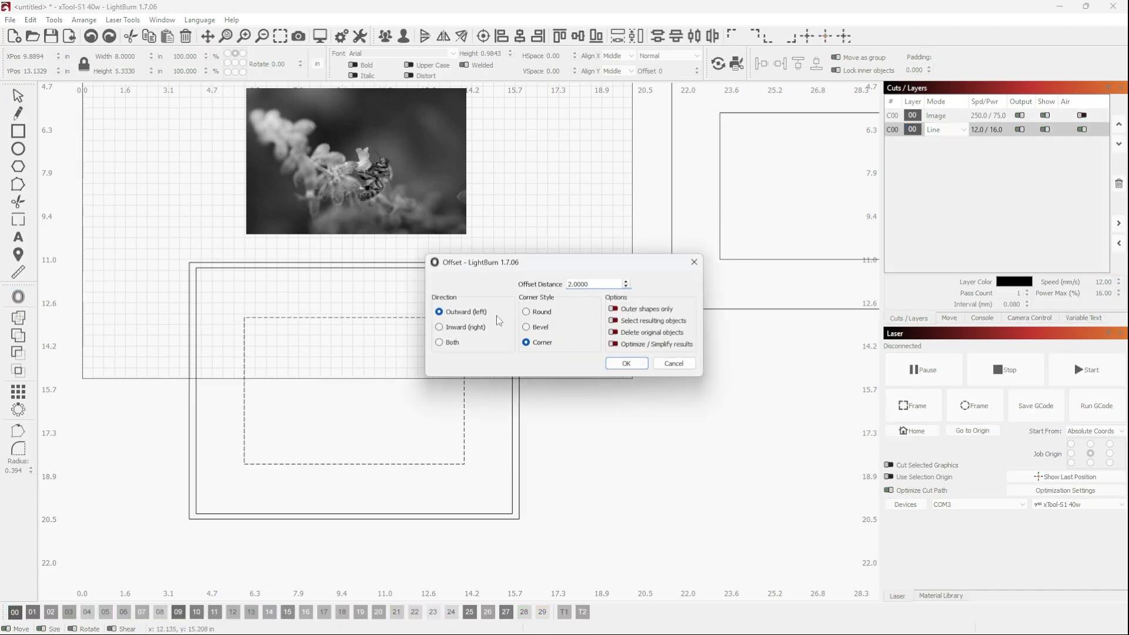
{"action": "left_click", "coordinate": [438, 327]}
{"action": "left_click_drag", "start_coordinate": [597, 283], "coordinate": [561, 281]}
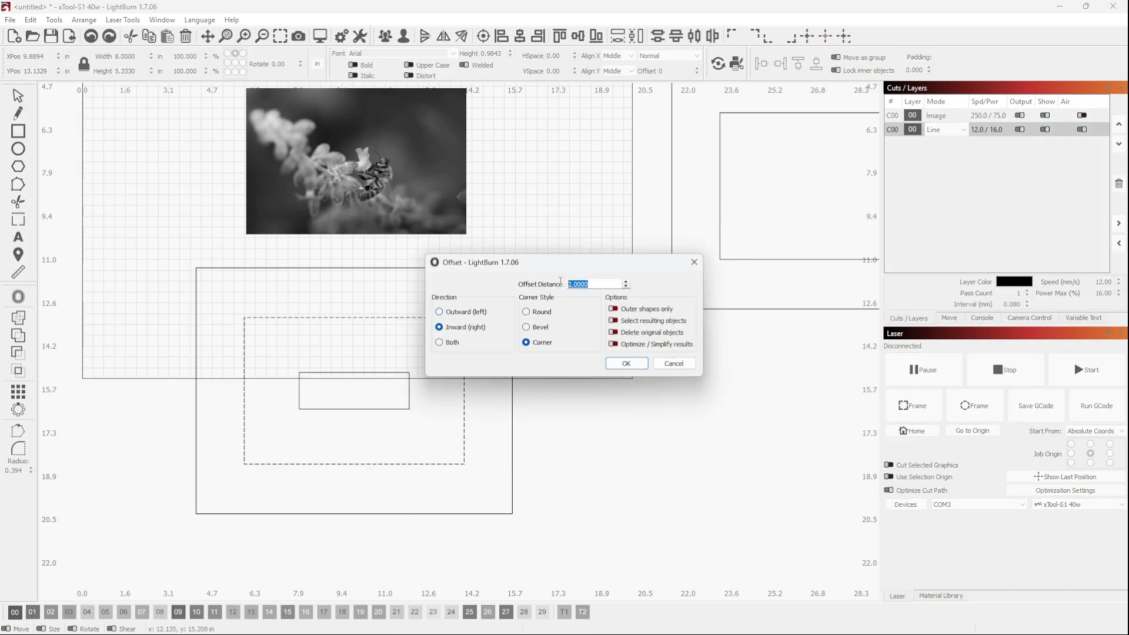
{"action": "type", "text": ".25"}
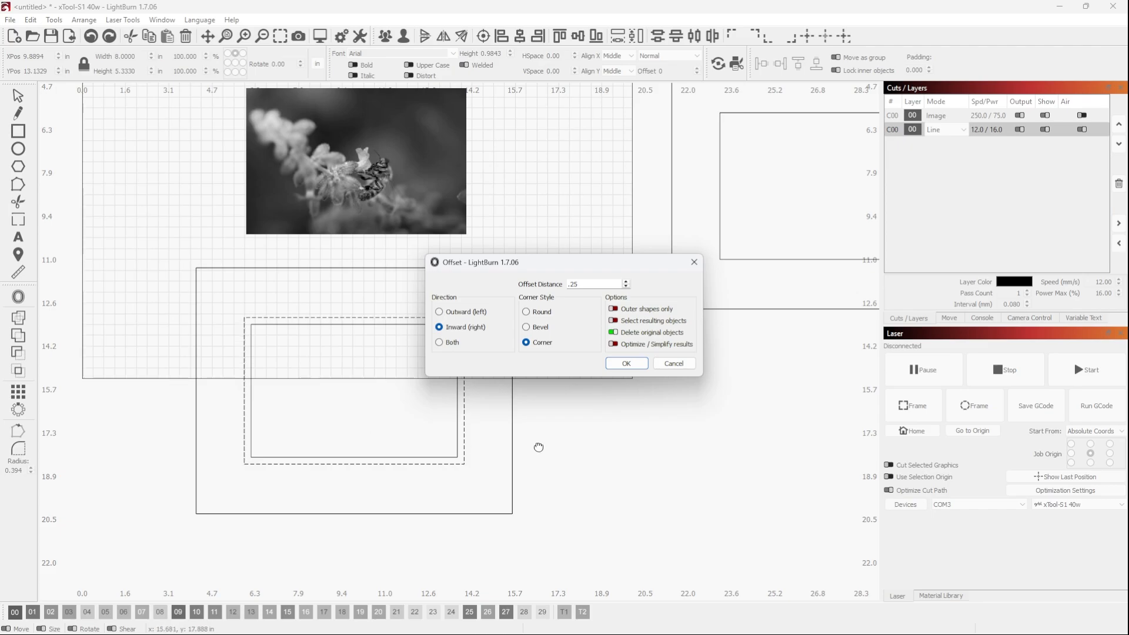
{"action": "left_click", "coordinate": [626, 364]}
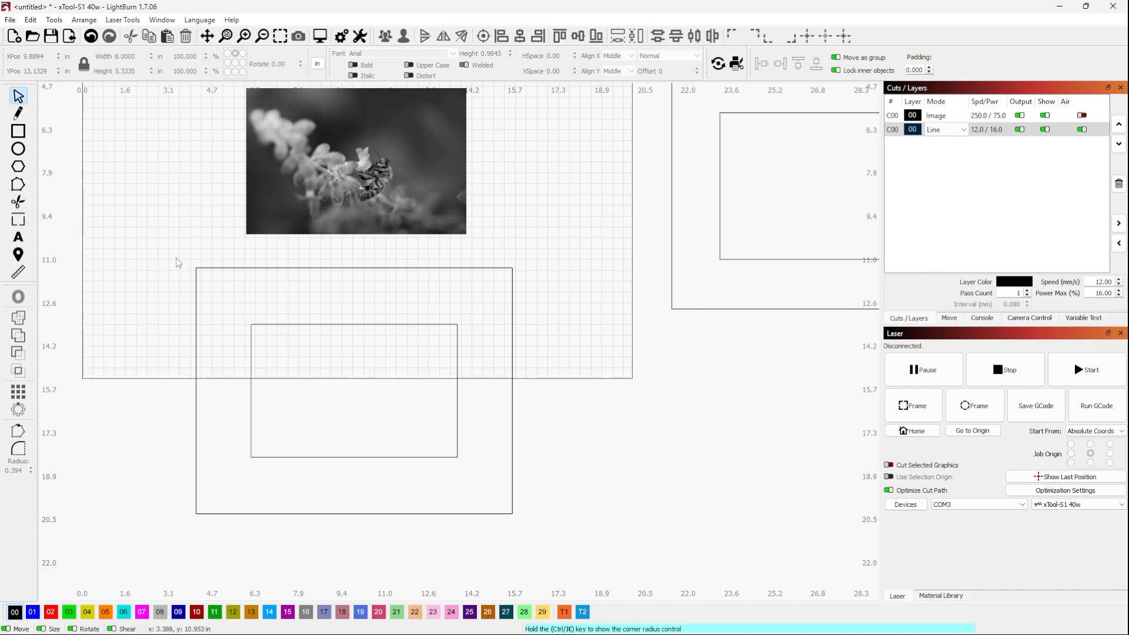
Duplicate both rectangles below the photo and move the copy to the left of the originals
{"action": "left_click_drag", "start_coordinate": [171, 249], "coordinate": [555, 552]}
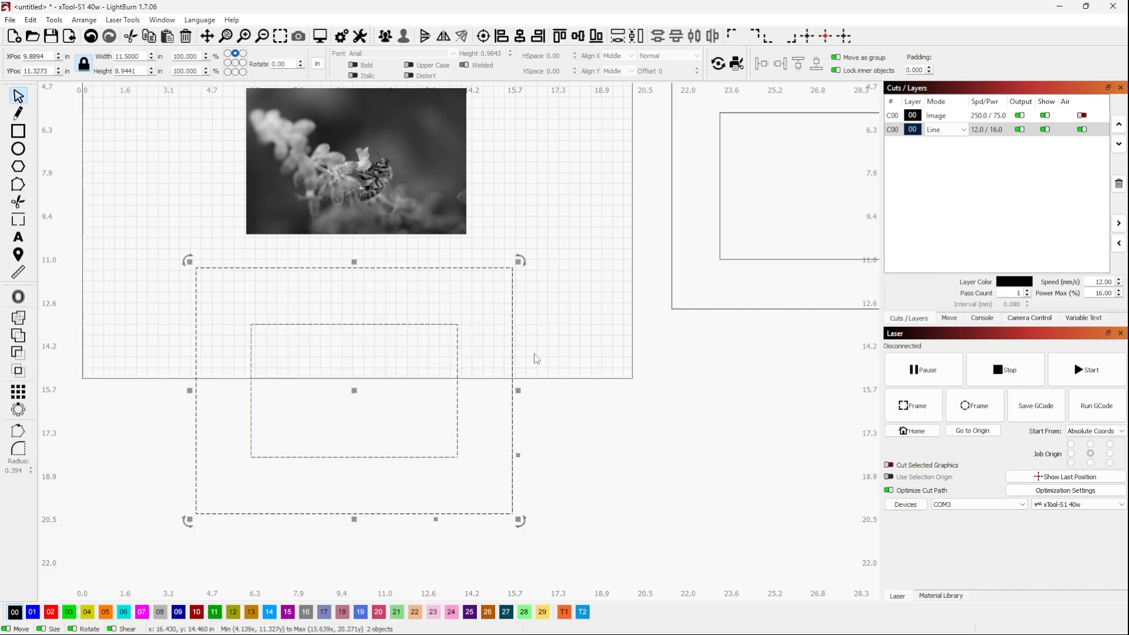
{"action": "scroll", "coordinate": [531, 360], "scroll_direction": "down", "scroll_amount": 3}
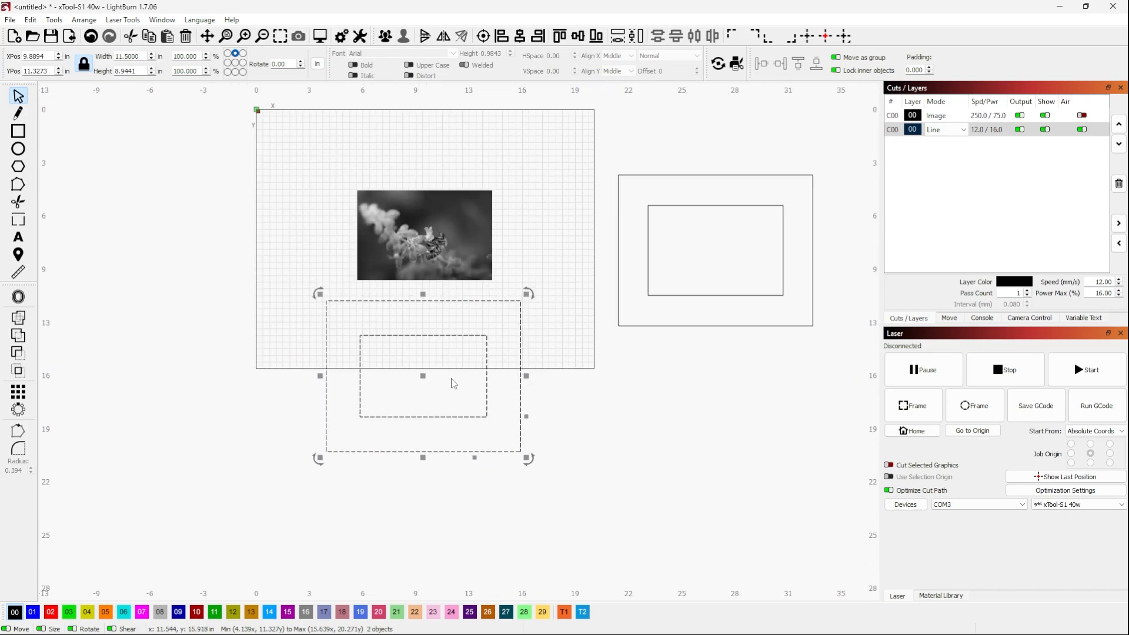
{"action": "right_click", "coordinate": [423, 381]}
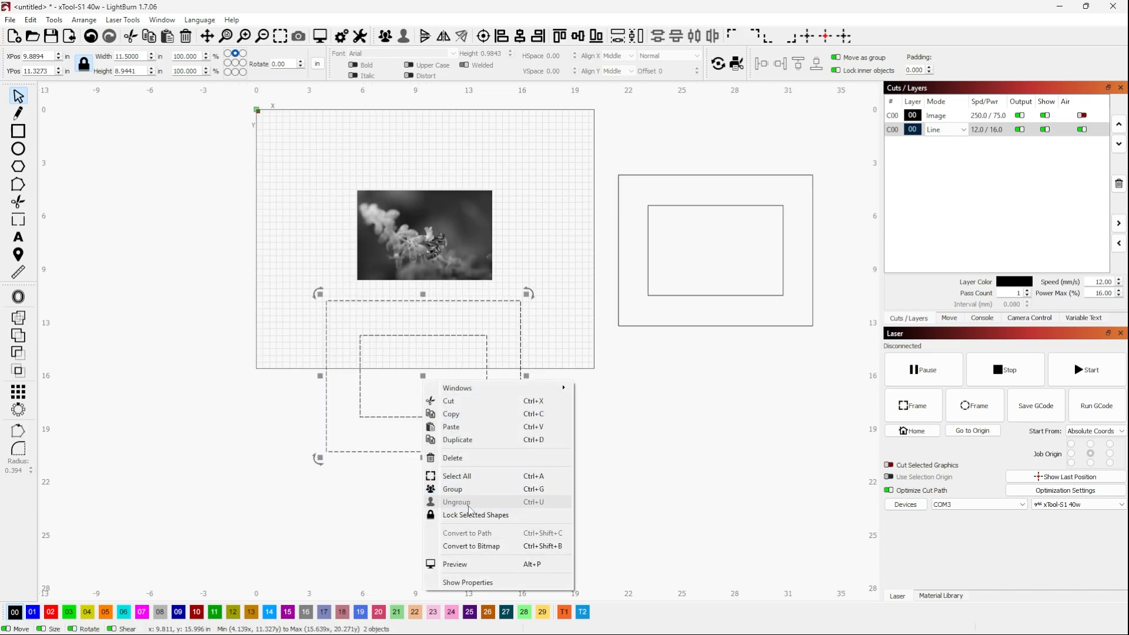
{"action": "left_click", "coordinate": [465, 439]}
{"action": "left_click_drag", "start_coordinate": [422, 375], "coordinate": [195, 378]}
Group the two rectangles directly below the photo and move the group off the work area, beyond its upper left corner
{"action": "left_click_drag", "start_coordinate": [320, 291], "coordinate": [614, 521]}
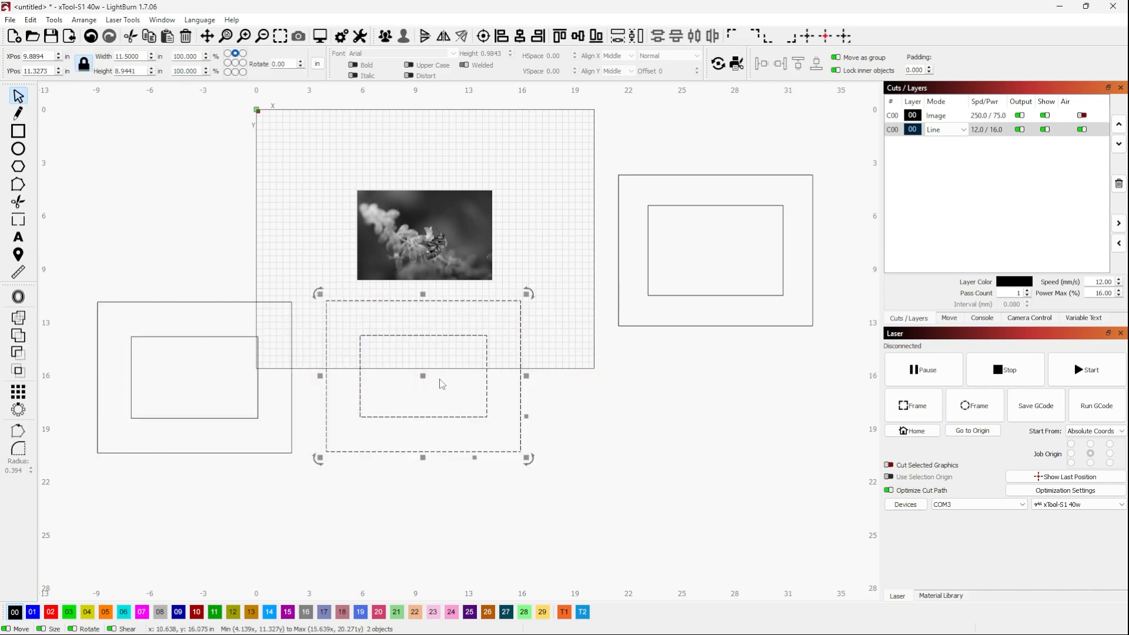
{"action": "left_click", "coordinate": [386, 36]}
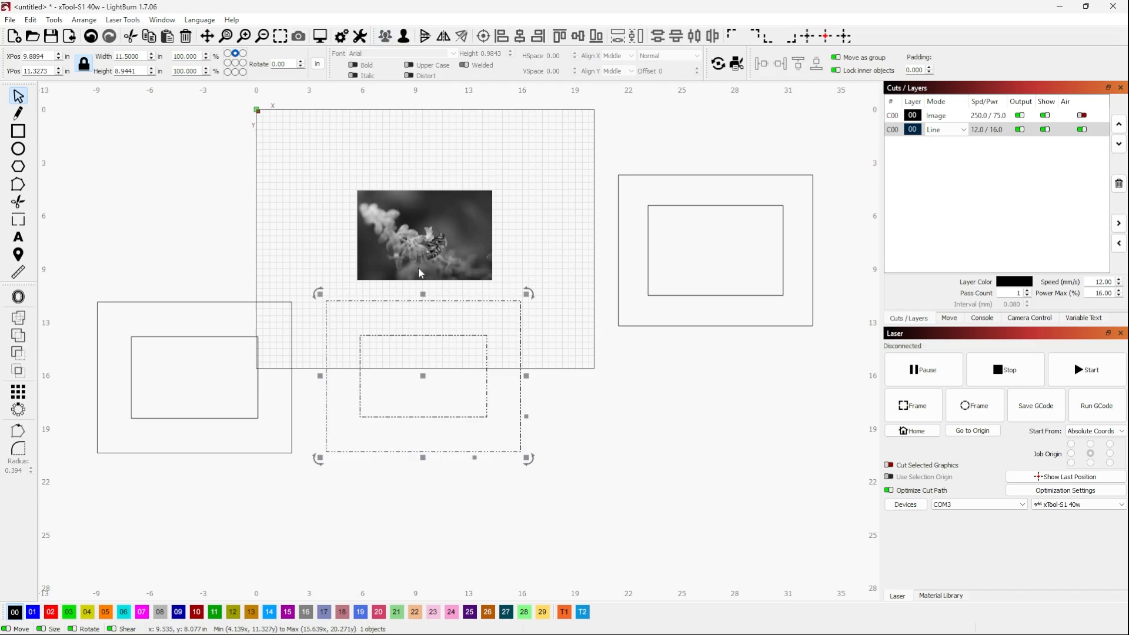
{"action": "scroll", "coordinate": [662, 435], "scroll_direction": "down", "scroll_amount": 2}
{"action": "left_click_drag", "start_coordinate": [497, 379], "coordinate": [325, 248]}
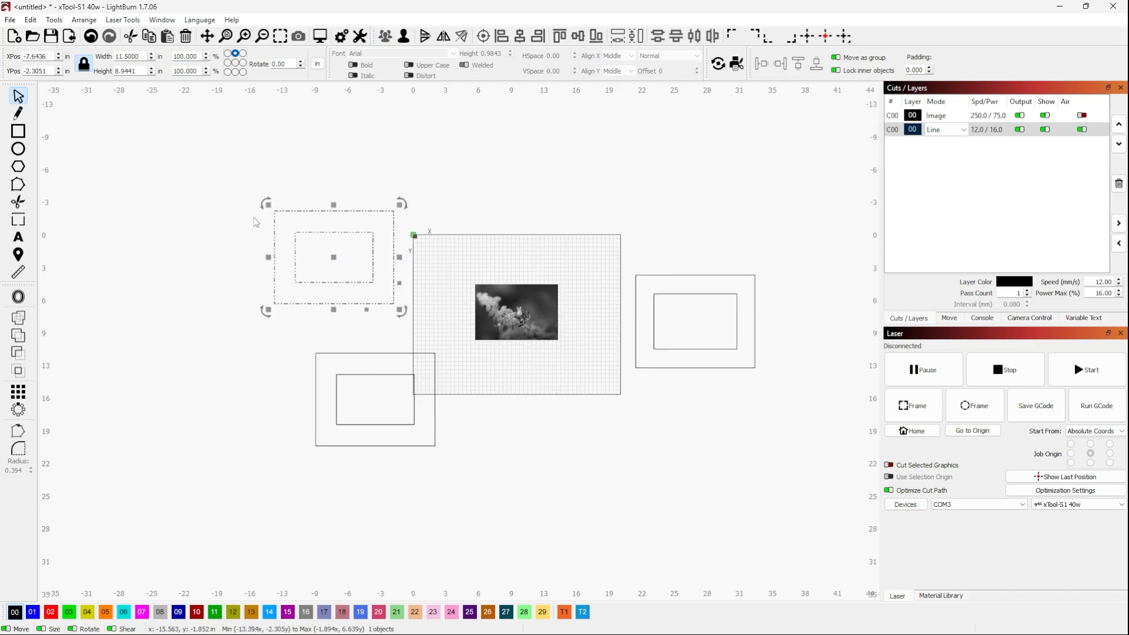
{"action": "left_click", "coordinate": [607, 445]}
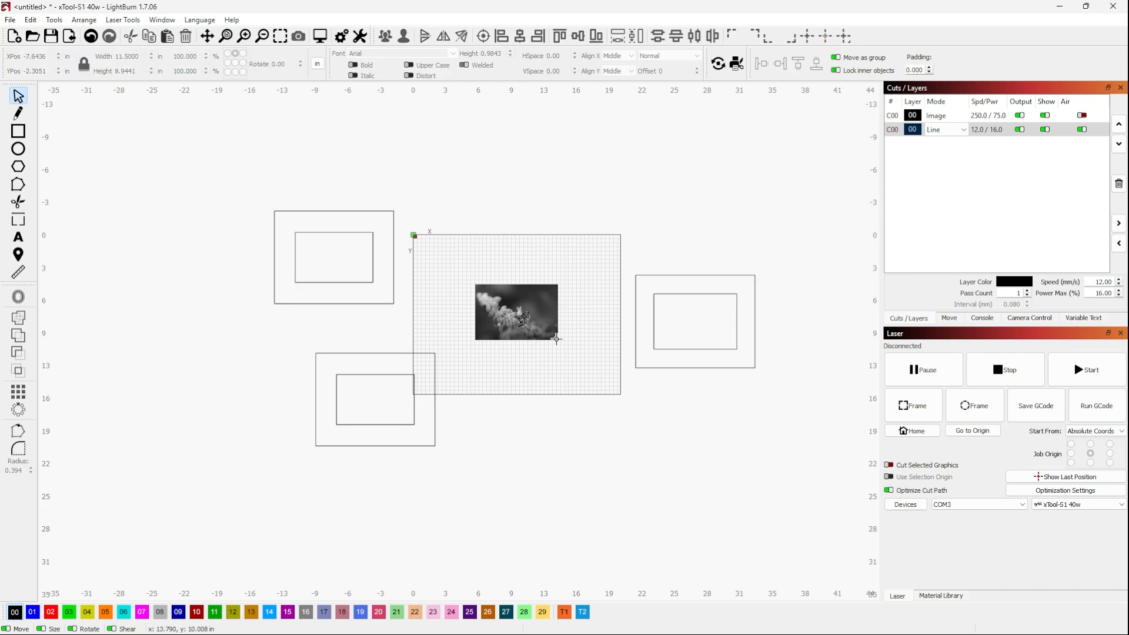
Group the remaining duplicate rectangle pair and move it clear of the work area, beneath the other left-hand frame
{"action": "scroll", "coordinate": [277, 347], "scroll_direction": "up", "scroll_amount": 3}
{"action": "scroll", "coordinate": [402, 373], "scroll_direction": "down", "scroll_amount": 2}
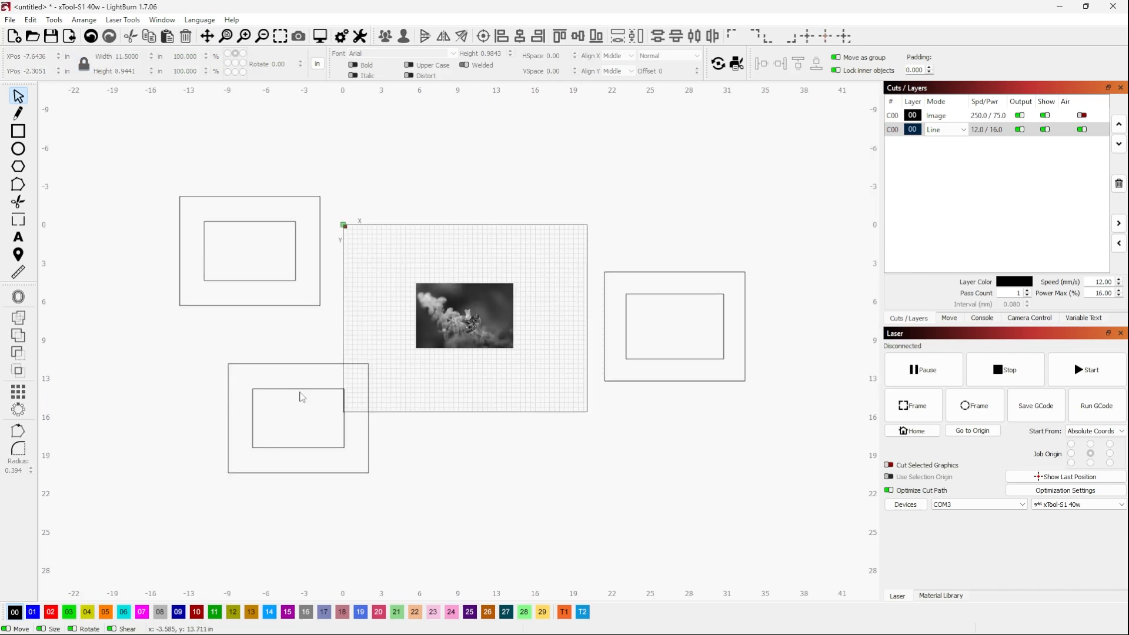
{"action": "left_click_drag", "start_coordinate": [211, 344], "coordinate": [406, 505]}
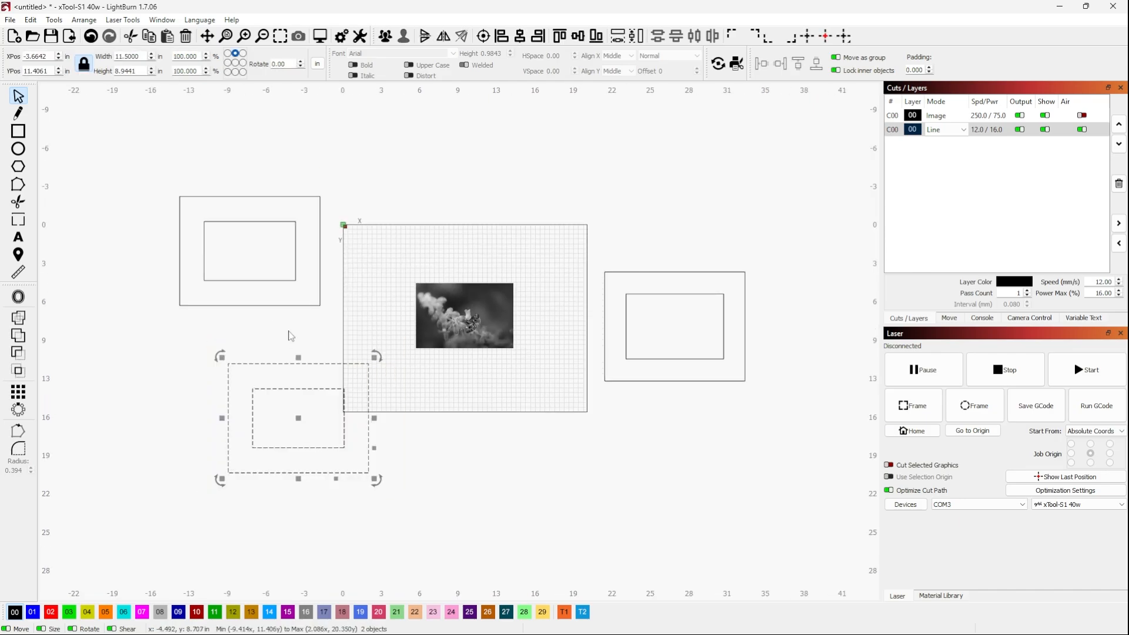
{"action": "left_click", "coordinate": [283, 416]}
{"action": "scroll", "coordinate": [282, 416], "scroll_direction": "up", "scroll_amount": 3}
{"action": "scroll", "coordinate": [250, 136], "scroll_direction": "down", "scroll_amount": 1}
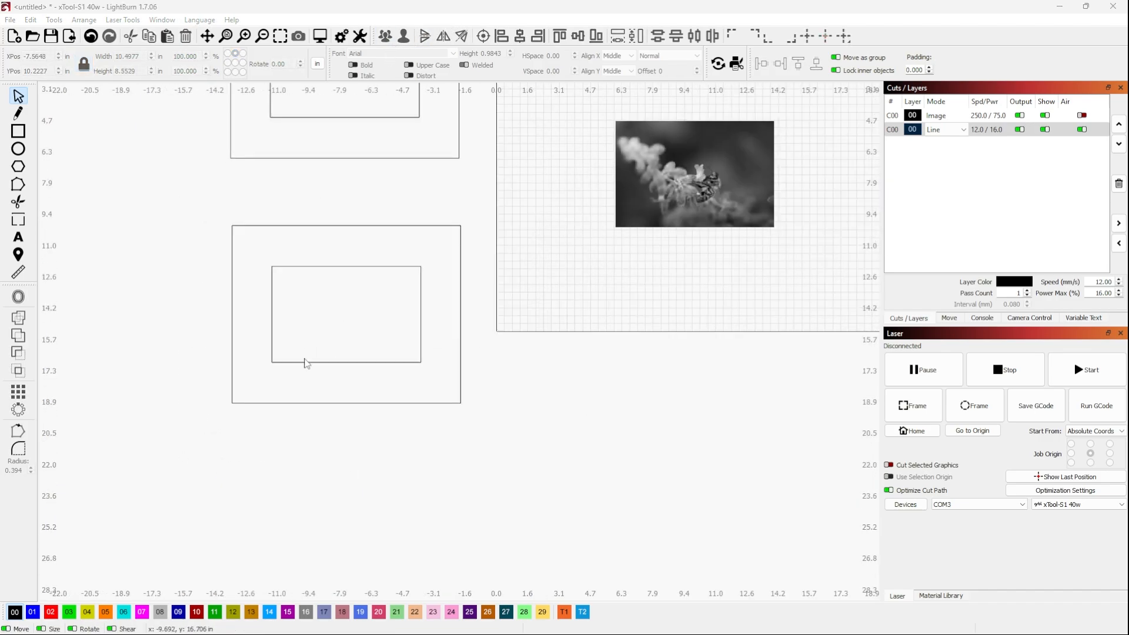
{"action": "scroll", "coordinate": [302, 362], "scroll_direction": "up", "scroll_amount": 1}
Draw a hexagon below the lower left frame and set its height to 0.5 in with proportions locked
{"action": "left_click", "coordinate": [18, 169]}
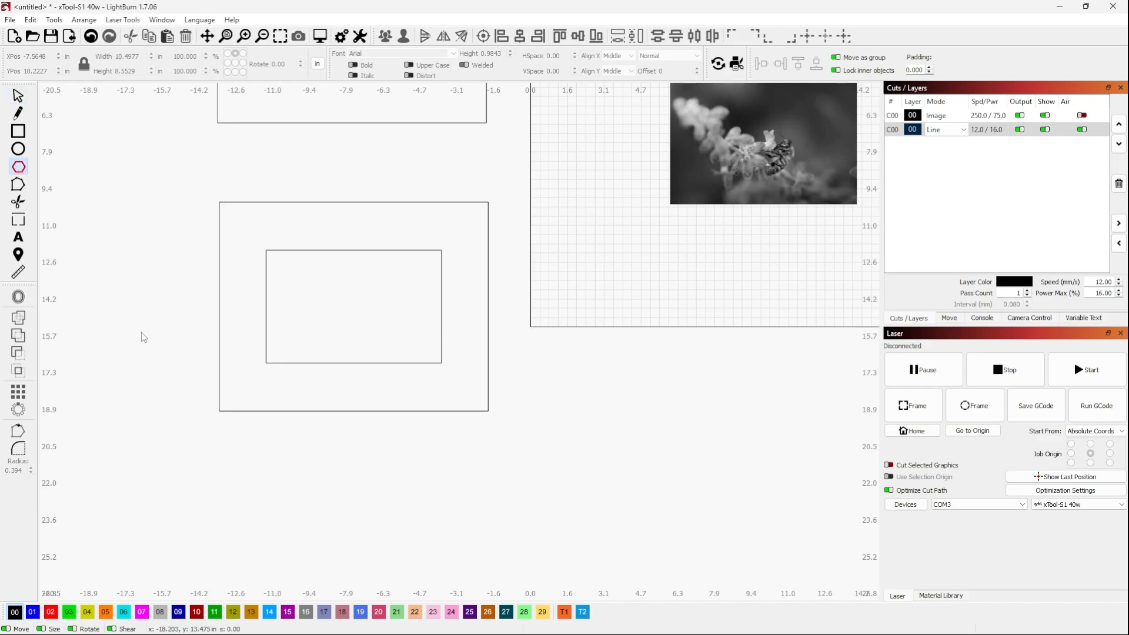
{"action": "left_click_drag", "start_coordinate": [228, 472], "coordinate": [240, 484]}
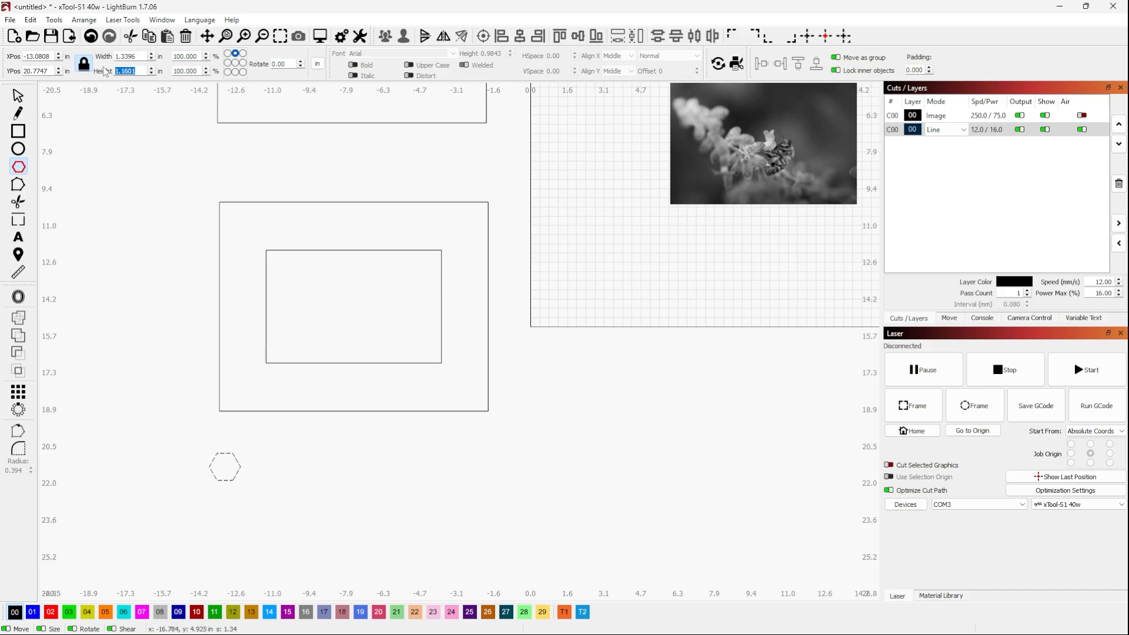
{"action": "type", "text": "0.5"}
{"action": "key", "text": "Return"}
{"action": "key", "text": "Escape"}
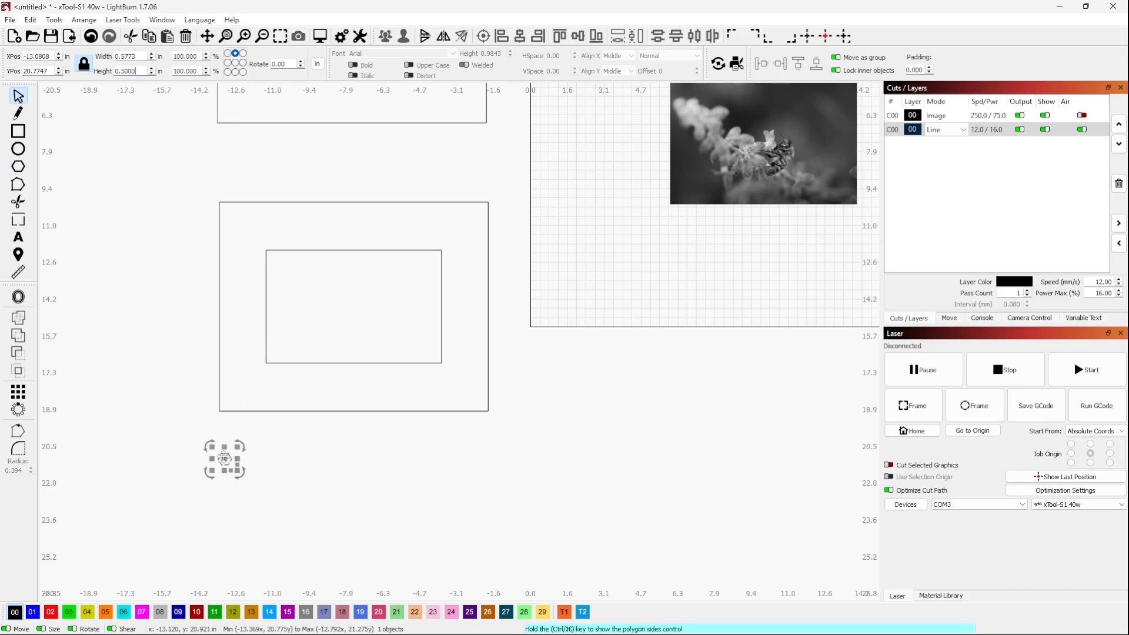
Move the hexagon just inside the bottom left corner of the lower frame's outer rectangle
{"action": "left_click_drag", "start_coordinate": [225, 459], "coordinate": [224, 402]}
{"action": "scroll", "coordinate": [227, 399], "scroll_direction": "up", "scroll_amount": 8}
{"action": "scroll", "coordinate": [111, 485], "scroll_direction": "down", "scroll_amount": 3}
{"action": "scroll", "coordinate": [111, 485], "scroll_direction": "down", "scroll_amount": 2}
{"action": "scroll", "coordinate": [109, 476], "scroll_direction": "up", "scroll_amount": 2}
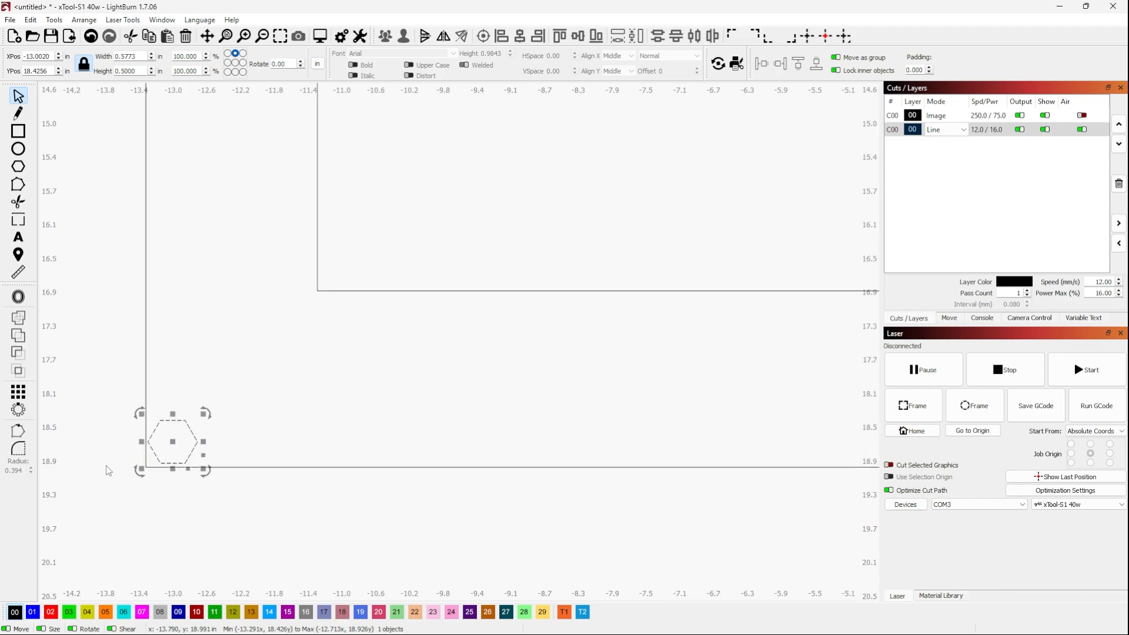
Set up a 2 by 2 grid array of the hexagon with X spacing 0, Y spacing 0.125 and X column shift 0.3125
{"action": "left_click", "coordinate": [17, 392]}
{"action": "left_click", "coordinate": [555, 205]}
{"action": "left_click", "coordinate": [692, 205]}
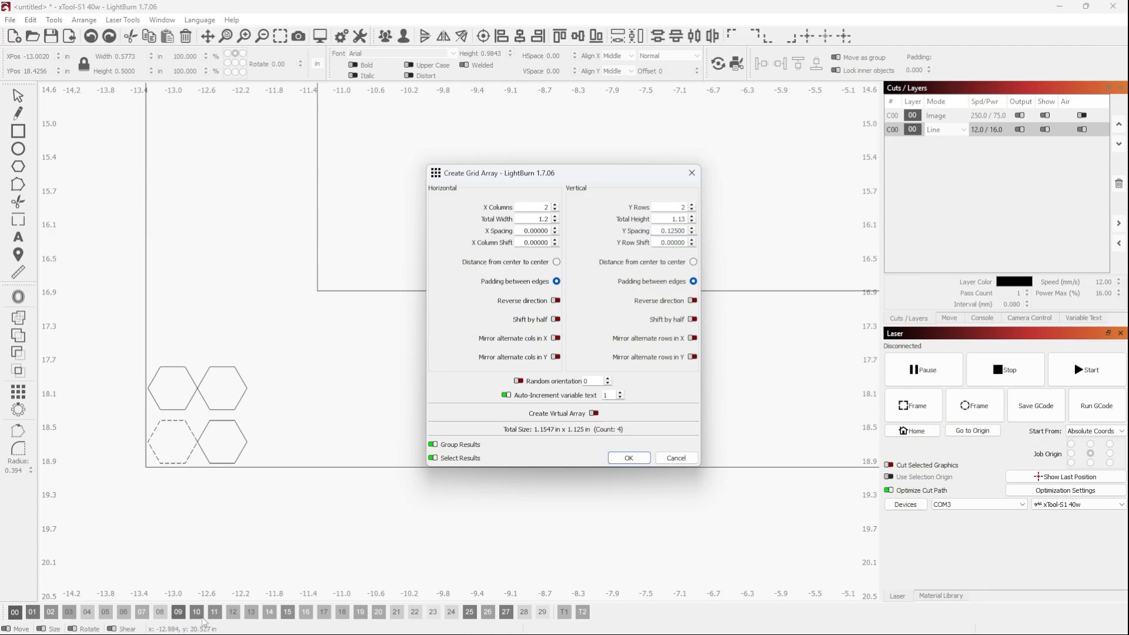
{"action": "left_click_drag", "start_coordinate": [531, 243], "coordinate": [549, 242]}
{"action": "type", "text": "3125"}
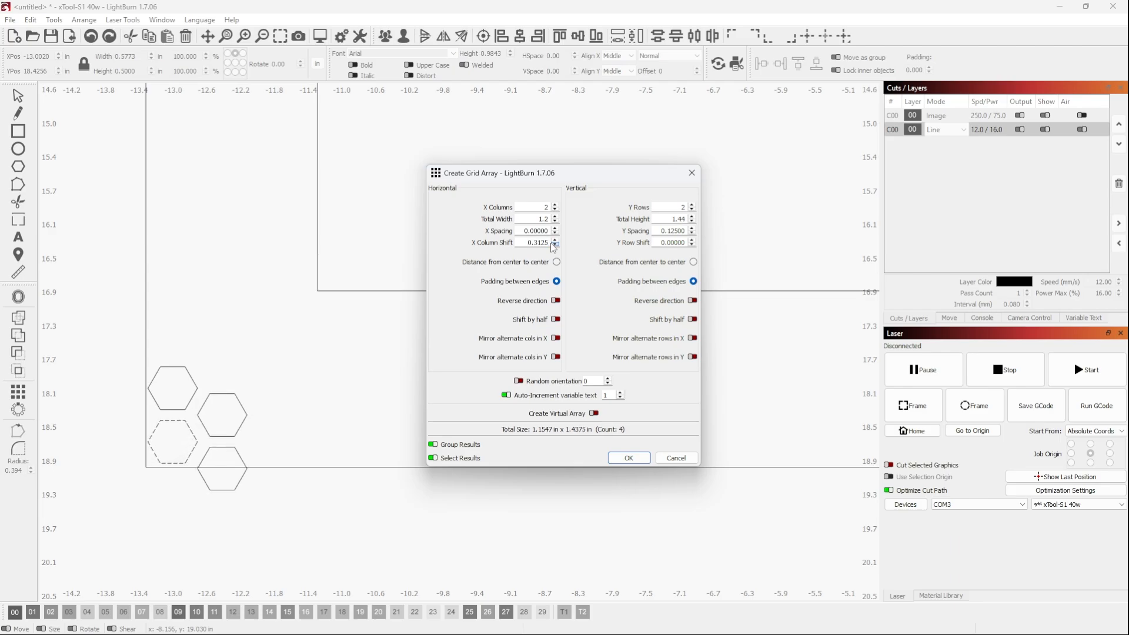
{"action": "left_click", "coordinate": [262, 402]}
{"action": "scroll", "coordinate": [226, 467], "scroll_direction": "up", "scroll_amount": 3}
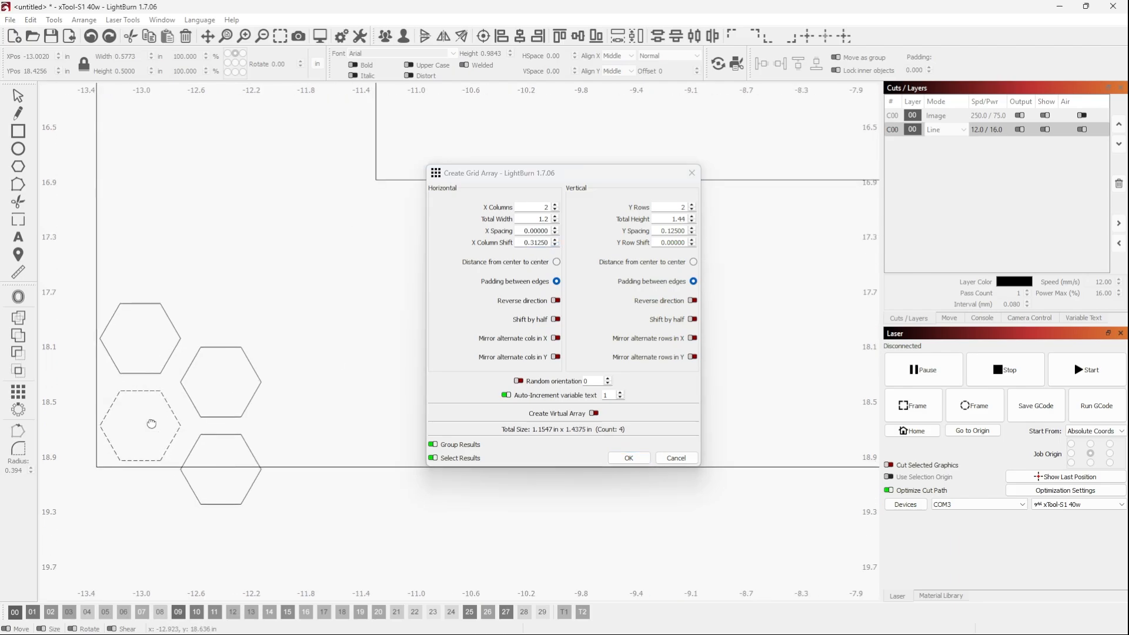
{"action": "scroll", "coordinate": [98, 369], "scroll_direction": "down", "scroll_amount": 5}
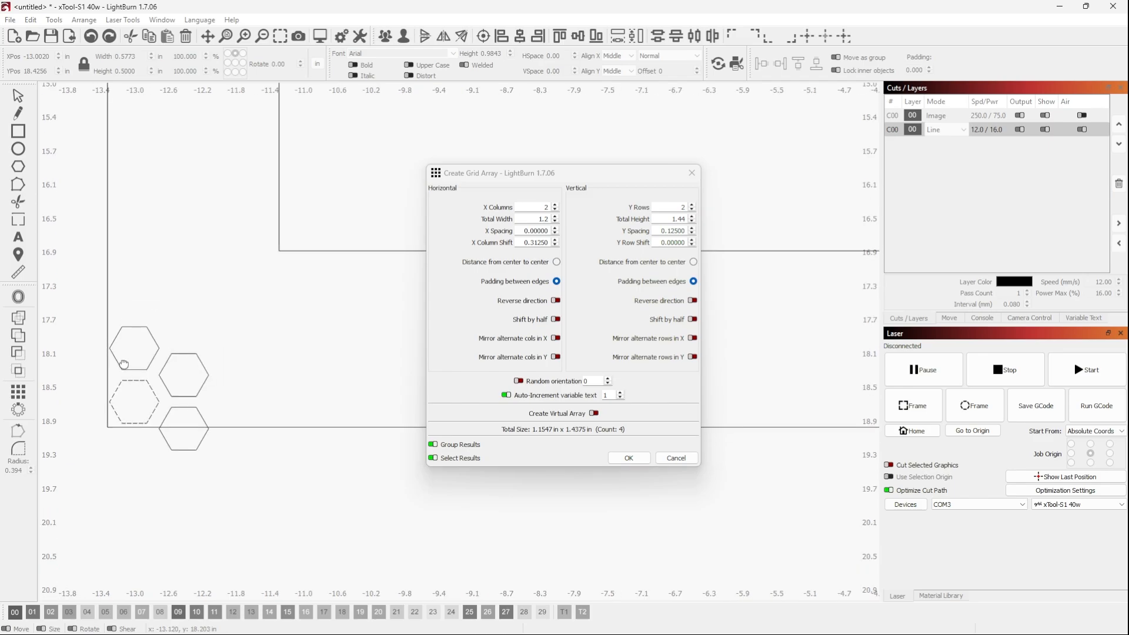
{"action": "scroll", "coordinate": [115, 434], "scroll_direction": "down", "scroll_amount": 1}
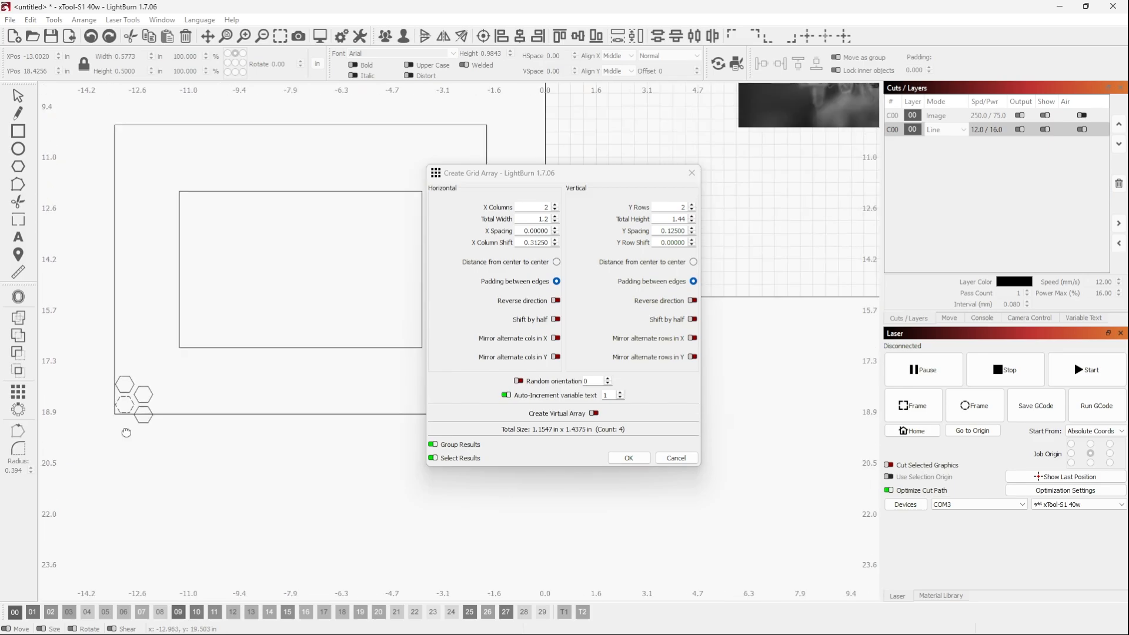
Extend the hexagon array to 20 columns and 15 rows so it covers the frame, and create it
{"action": "left_click_drag", "start_coordinate": [599, 168], "coordinate": [695, 164]}
{"action": "scroll", "coordinate": [652, 204], "scroll_direction": "up", "scroll_amount": 10}
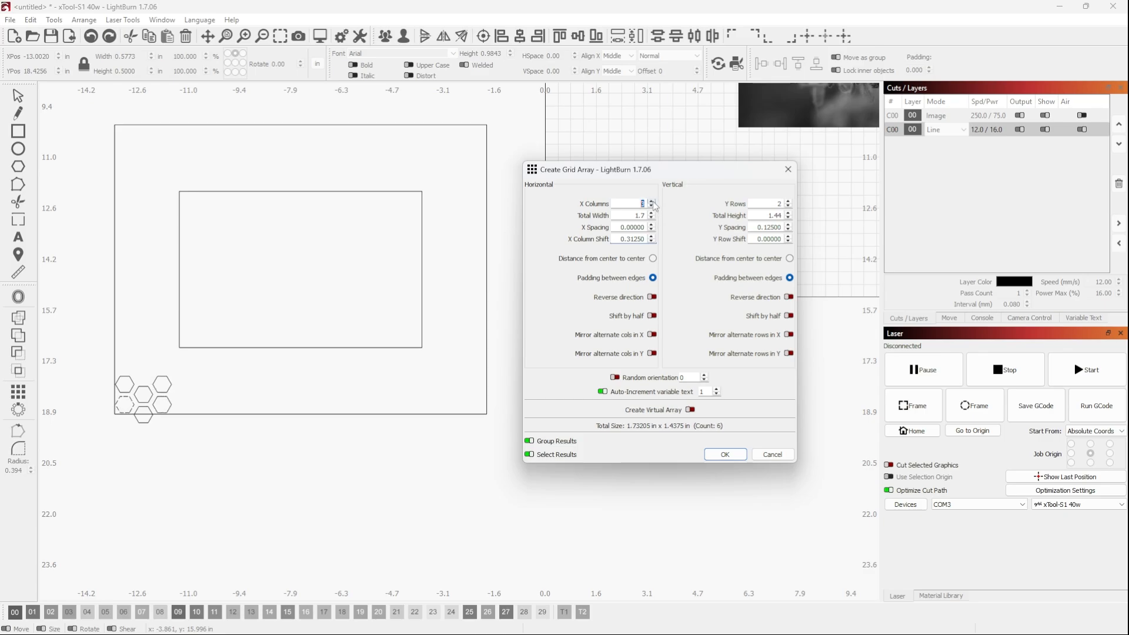
{"action": "scroll", "coordinate": [653, 204], "scroll_direction": "up", "scroll_amount": 8}
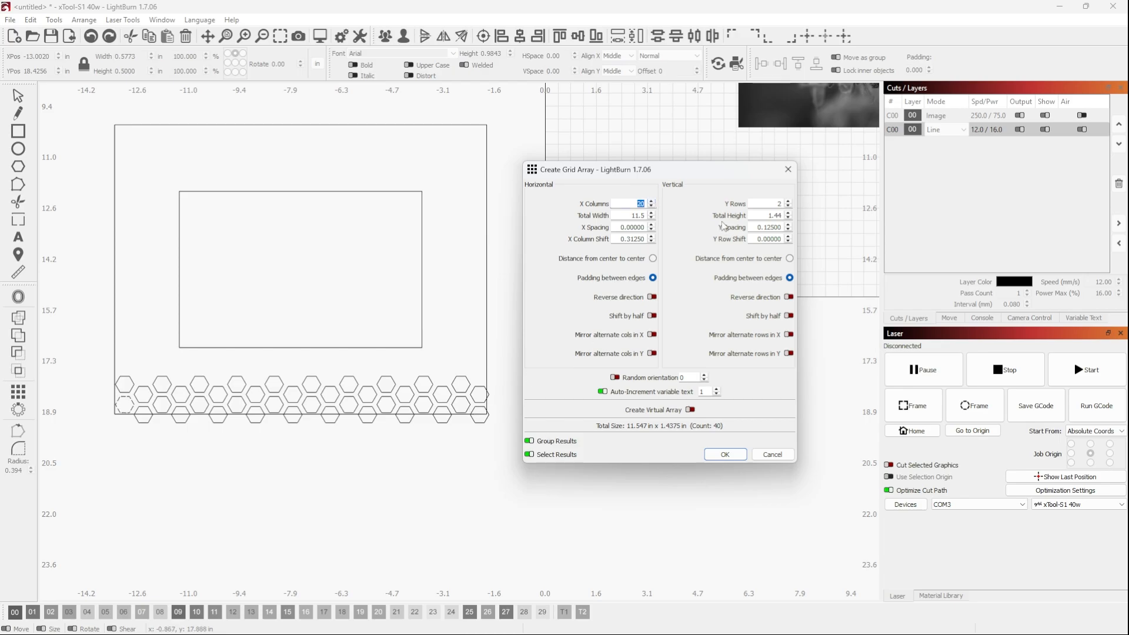
{"action": "scroll", "coordinate": [789, 204], "scroll_direction": "up", "scroll_amount": 10}
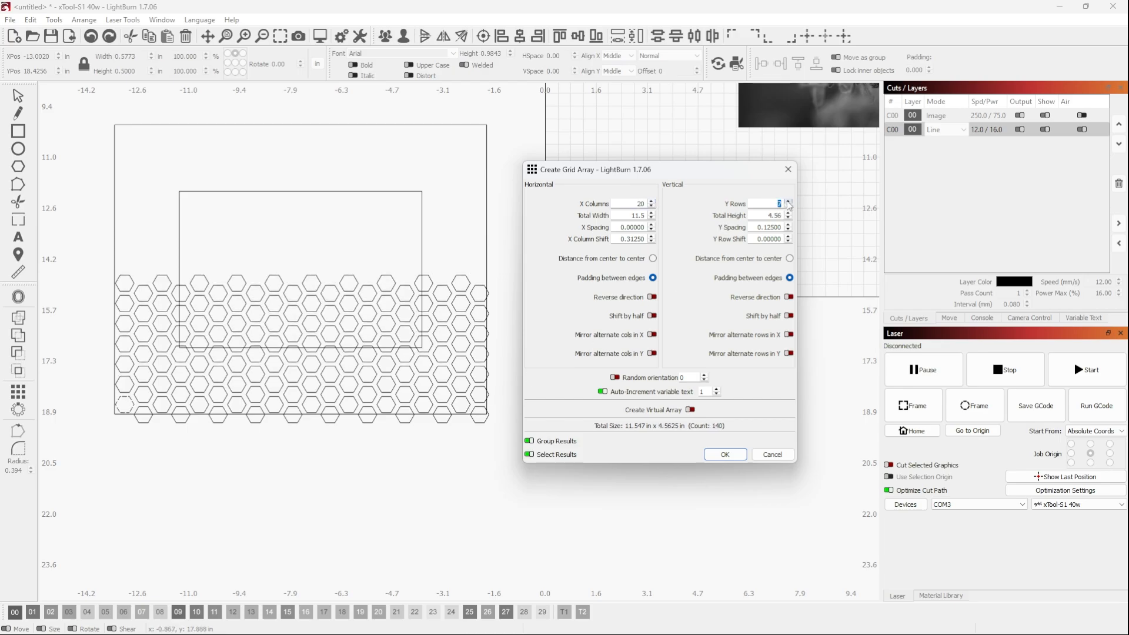
{"action": "scroll", "coordinate": [789, 204], "scroll_direction": "up", "scroll_amount": 3}
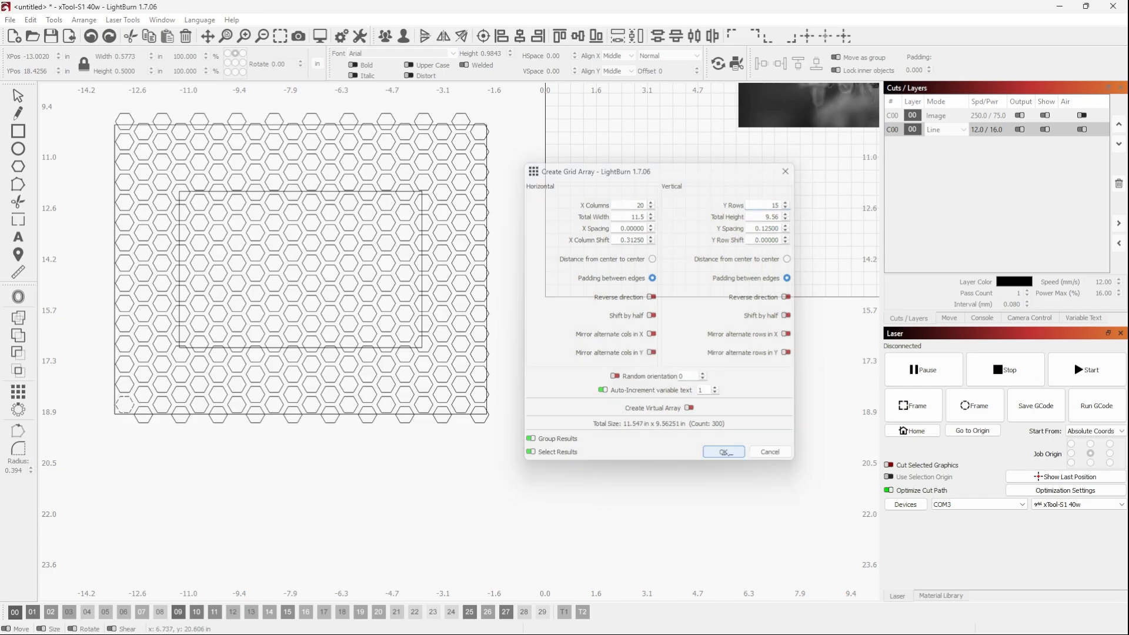
{"action": "left_click", "coordinate": [725, 454]}
Shrink the hexagon grid to about 11.23 in wide and 9.30 in high and centre it on the frame
{"action": "scroll", "coordinate": [298, 288], "scroll_direction": "up", "scroll_amount": 2}
{"action": "scroll", "coordinate": [298, 288], "scroll_direction": "down", "scroll_amount": 2}
{"action": "scroll", "coordinate": [328, 326], "scroll_direction": "up", "scroll_amount": 2}
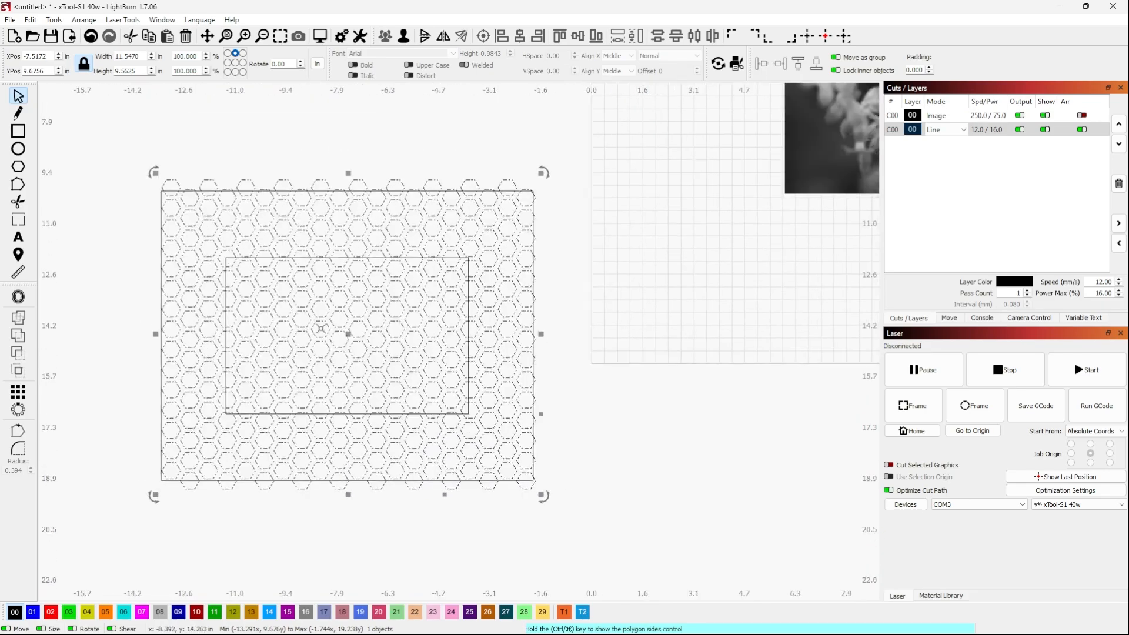
{"action": "scroll", "coordinate": [327, 326], "scroll_direction": "up", "scroll_amount": 1}
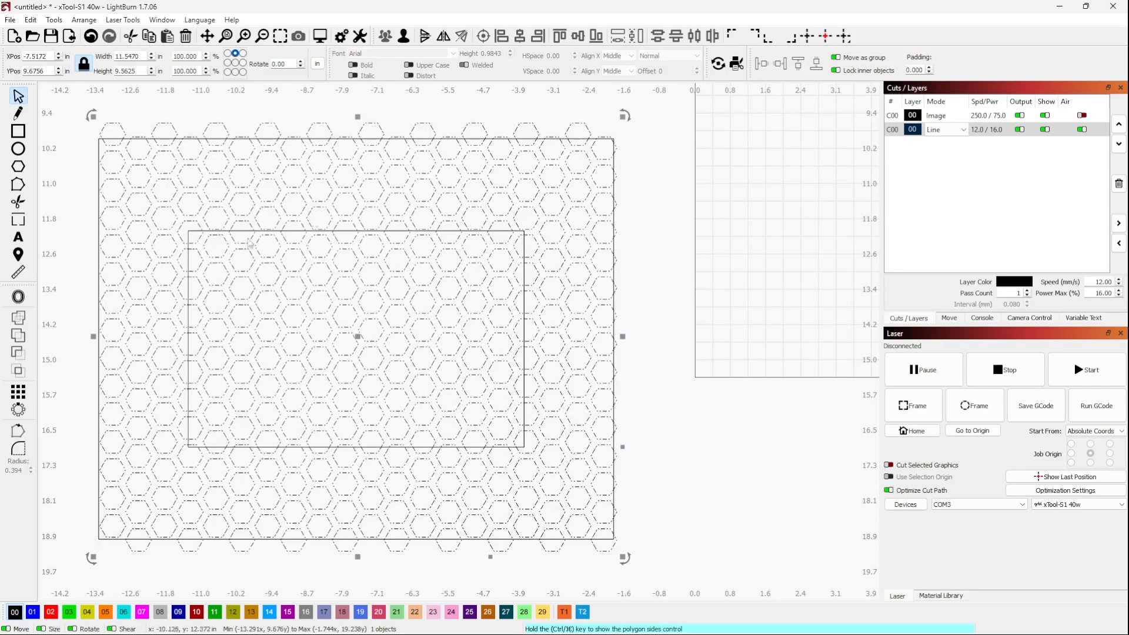
{"action": "left_click_drag", "start_coordinate": [624, 116], "coordinate": [609, 128]}
{"action": "left_click_drag", "start_coordinate": [353, 343], "coordinate": [359, 336]}
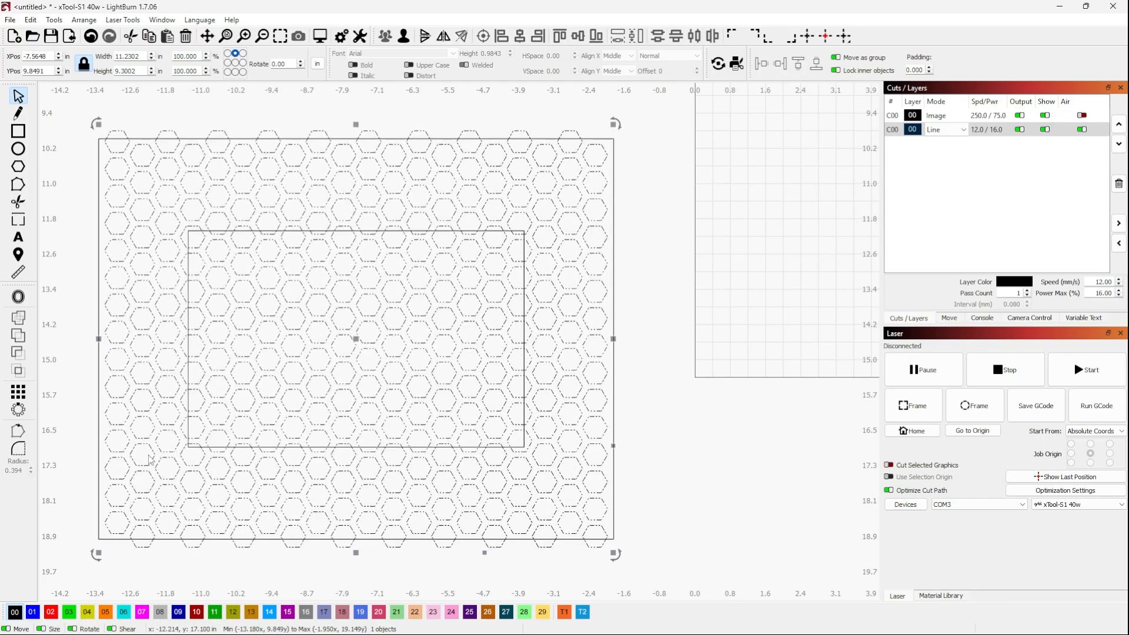
{"action": "scroll", "coordinate": [312, 350], "scroll_direction": "down", "scroll_amount": 4}
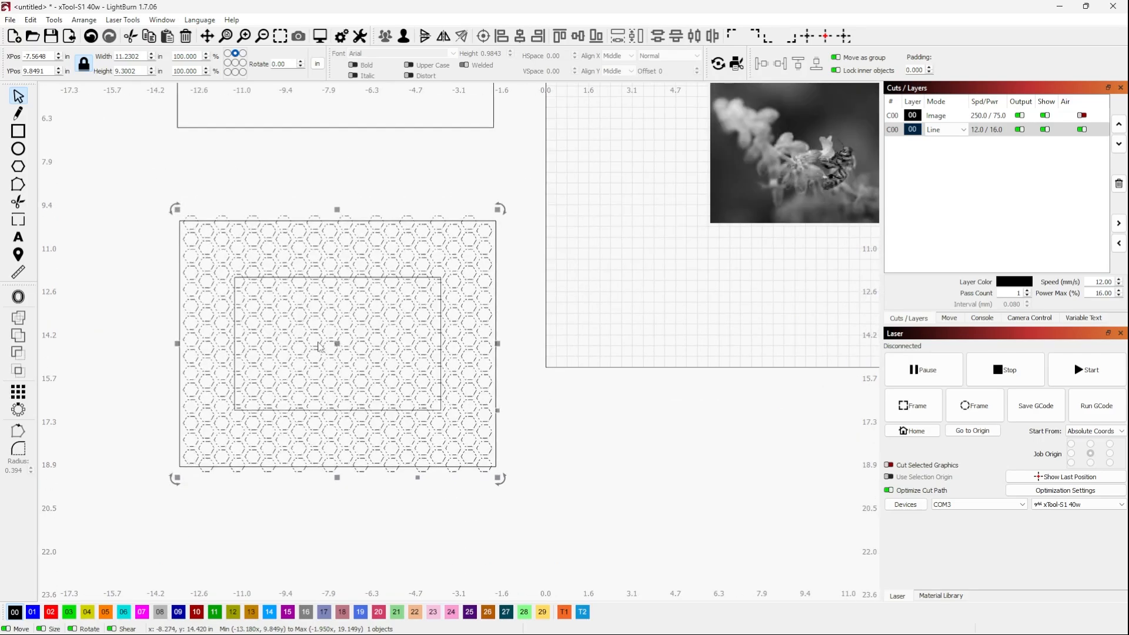
{"action": "left_click", "coordinate": [588, 419]}
Subtract the hexagon grid from the frame using the Boolean Assistant's Subtract A - B operation and keep the result
{"action": "scroll", "coordinate": [325, 298], "scroll_direction": "down", "scroll_amount": 4}
{"action": "scroll", "coordinate": [310, 297], "scroll_direction": "up", "scroll_amount": 3}
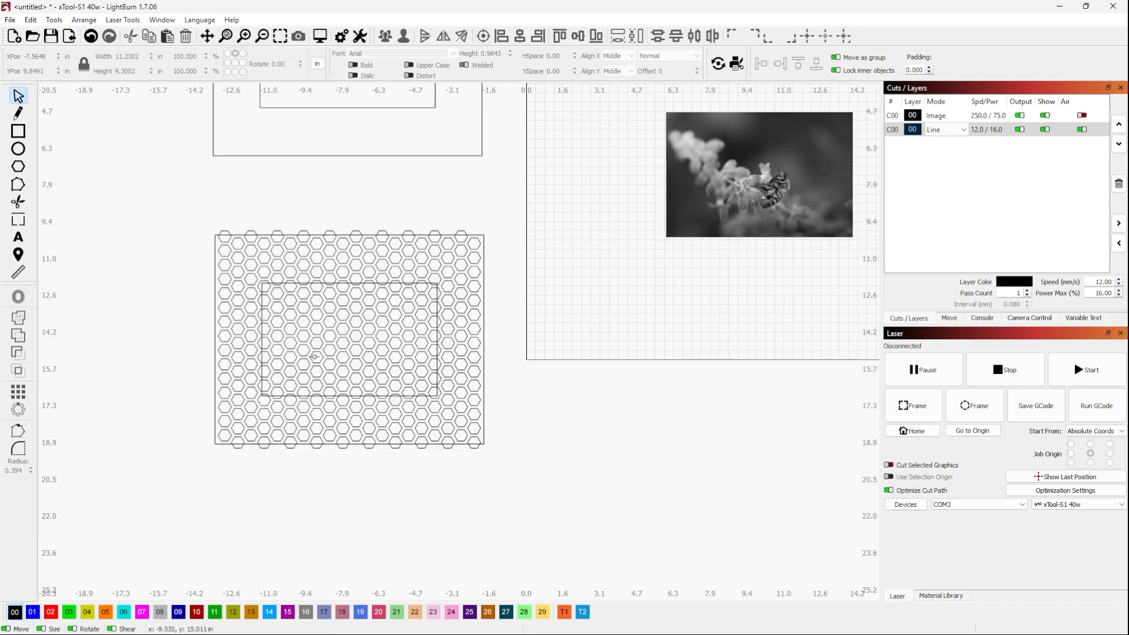
{"action": "left_click_drag", "start_coordinate": [172, 195], "coordinate": [531, 525]}
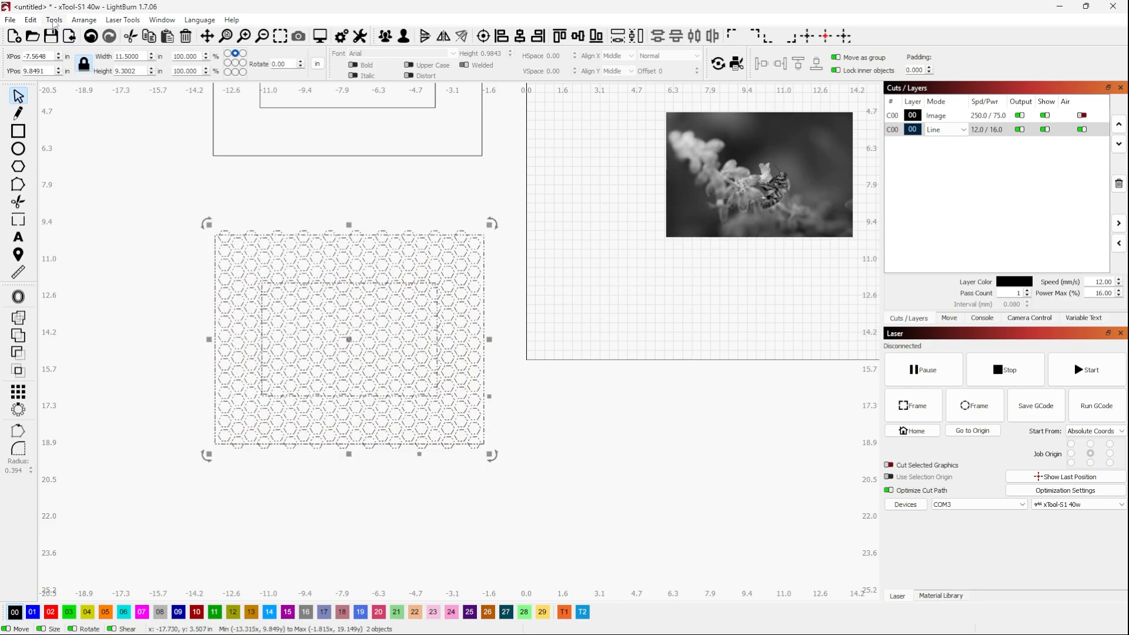
{"action": "left_click", "coordinate": [30, 19]}
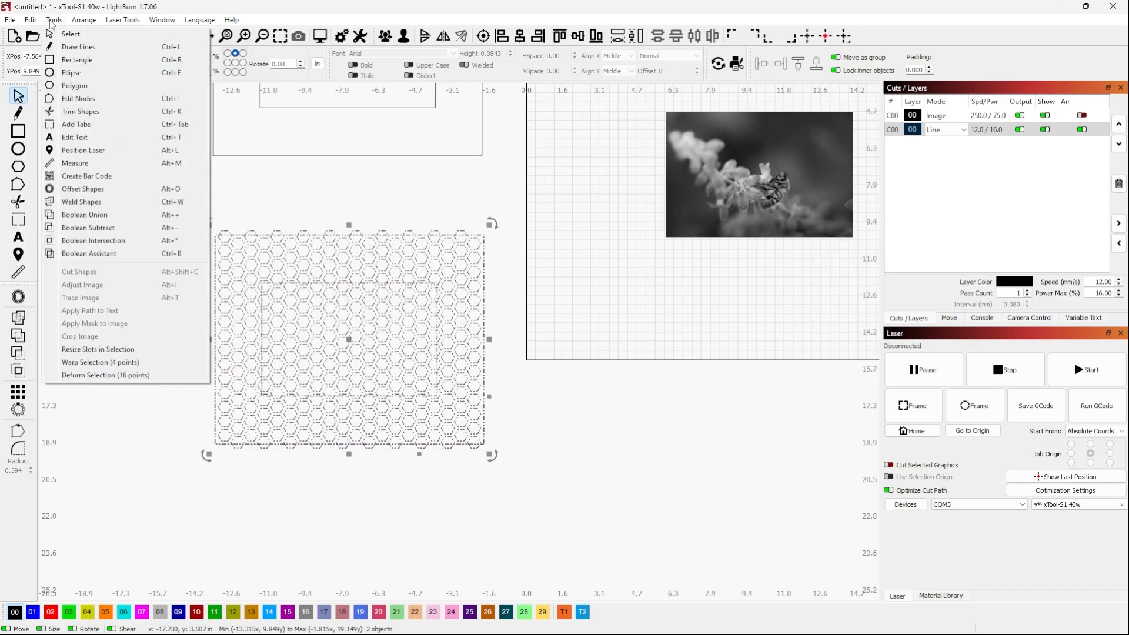
{"action": "left_click", "coordinate": [112, 256]}
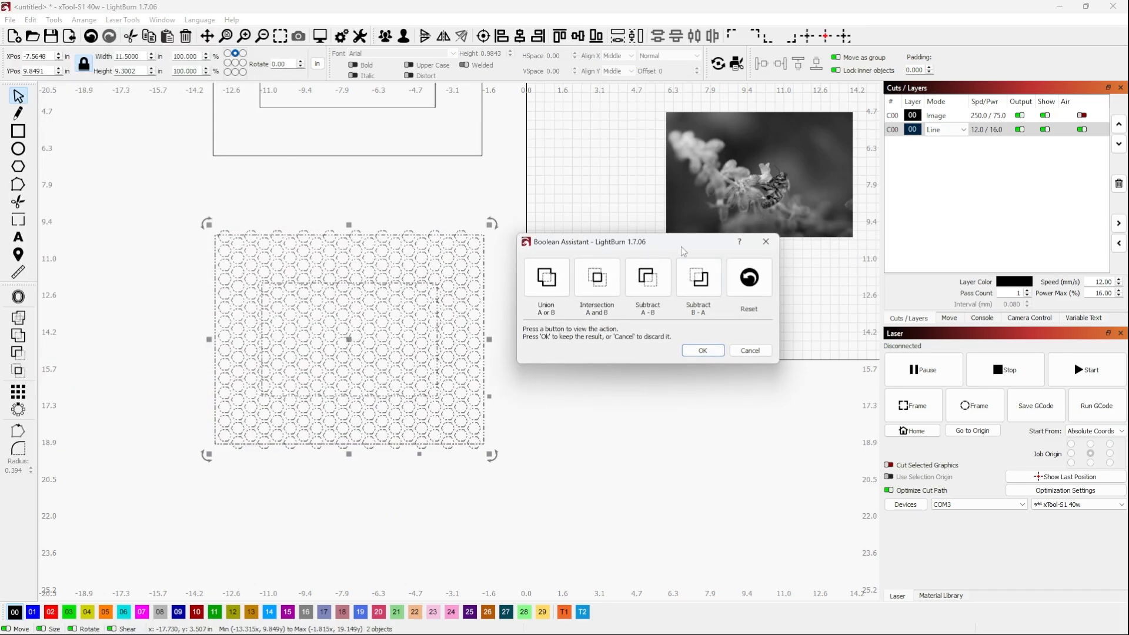
{"action": "left_click_drag", "start_coordinate": [683, 244], "coordinate": [727, 226]}
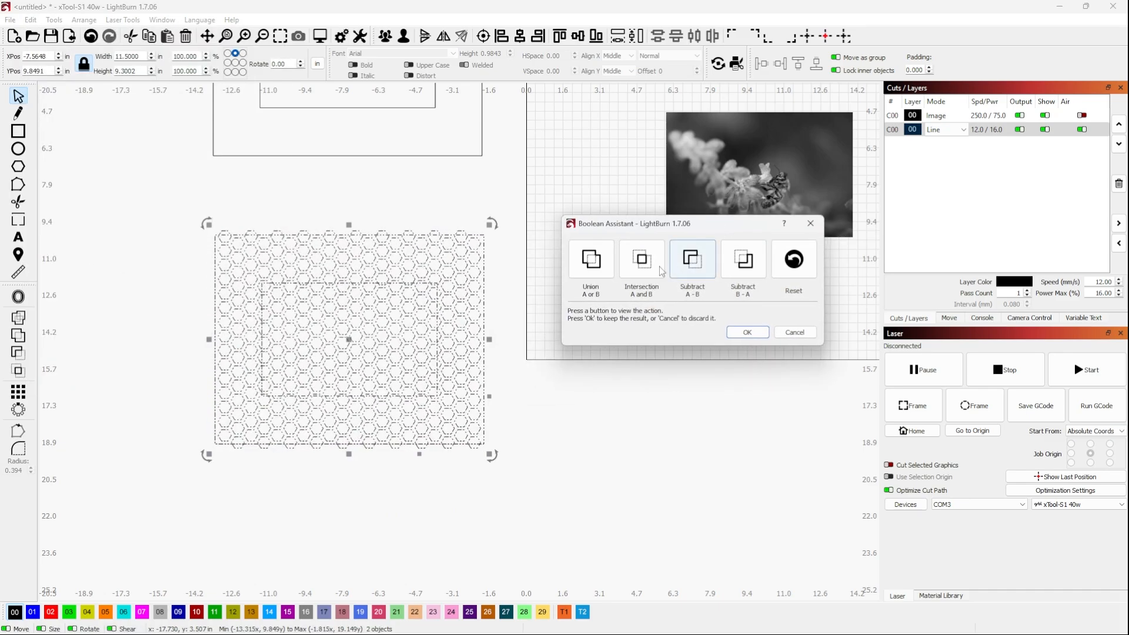
{"action": "left_click", "coordinate": [697, 262]}
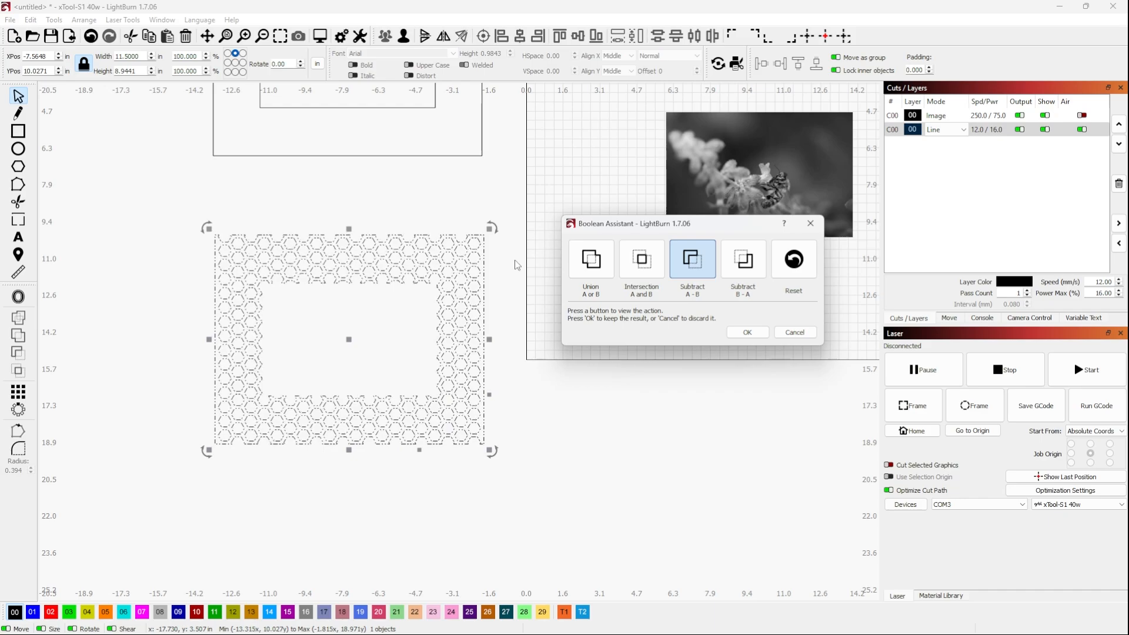
{"action": "left_click", "coordinate": [747, 332]}
{"action": "left_click", "coordinate": [532, 329]}
{"action": "scroll", "coordinate": [402, 368], "scroll_direction": "down", "scroll_amount": 1}
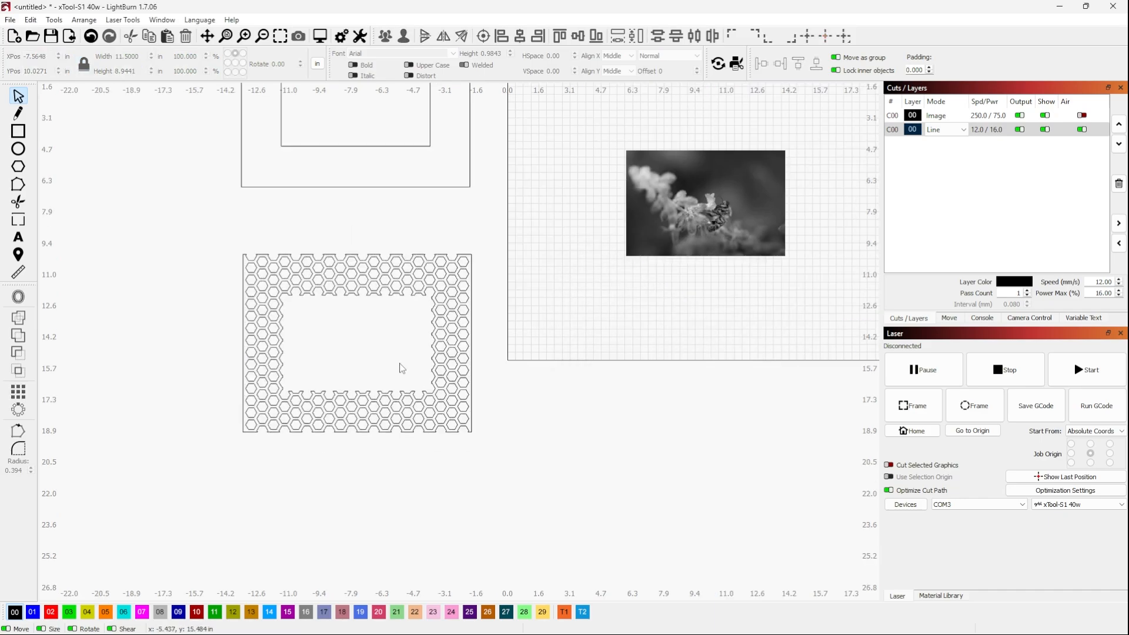
Duplicate the plain rectangular frame and place the copy directly over the honeycomb frame
{"action": "left_click", "coordinate": [352, 188]}
{"action": "right_click", "coordinate": [351, 177]}
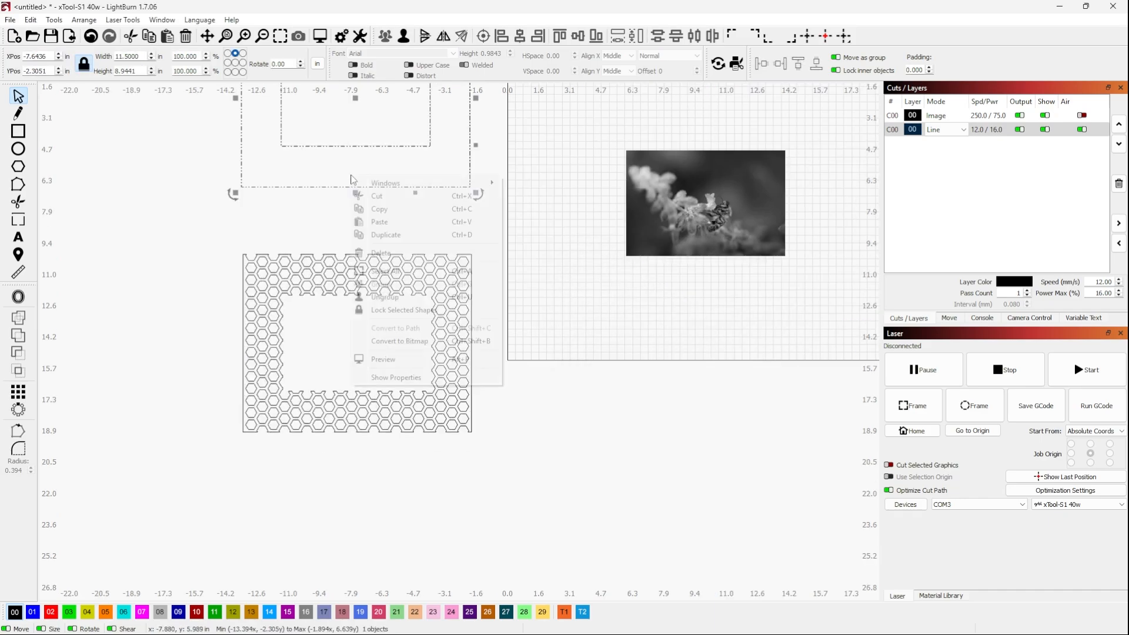
{"action": "left_click", "coordinate": [396, 241]}
{"action": "left_click_drag", "start_coordinate": [356, 104], "coordinate": [357, 345]}
{"action": "scroll", "coordinate": [368, 394], "scroll_direction": "up", "scroll_amount": 3}
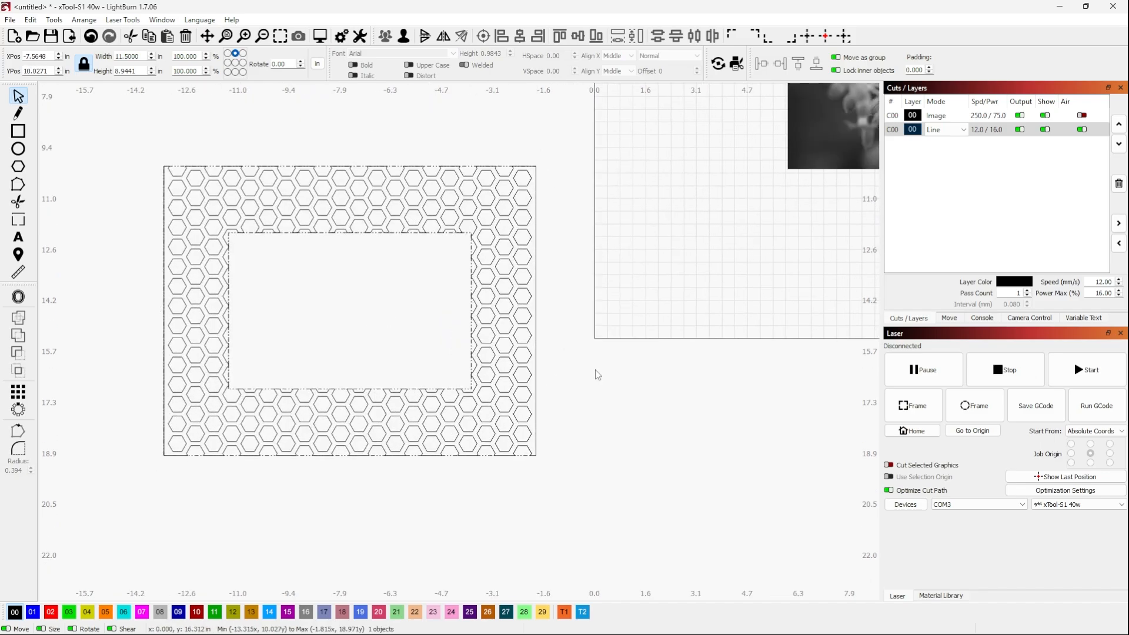
Move the honeycomb piece up about 1.1 in so it is offset from the duplicated plain frame
{"action": "left_click", "coordinate": [597, 376]}
{"action": "left_click", "coordinate": [350, 310]}
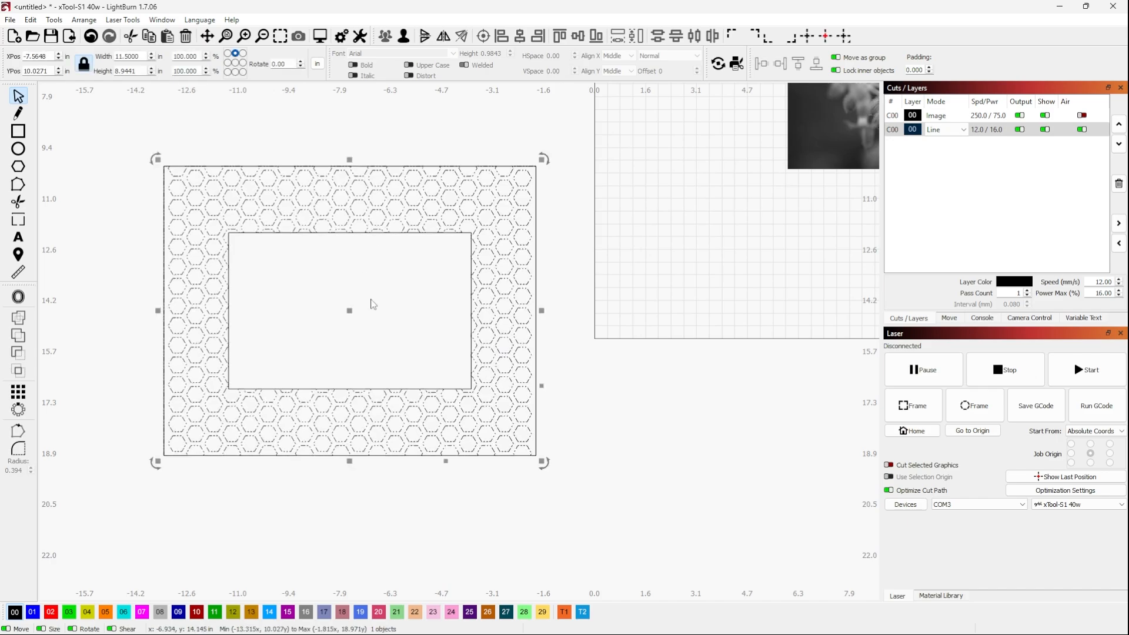
{"action": "left_click_drag", "start_coordinate": [351, 315], "coordinate": [357, 276]}
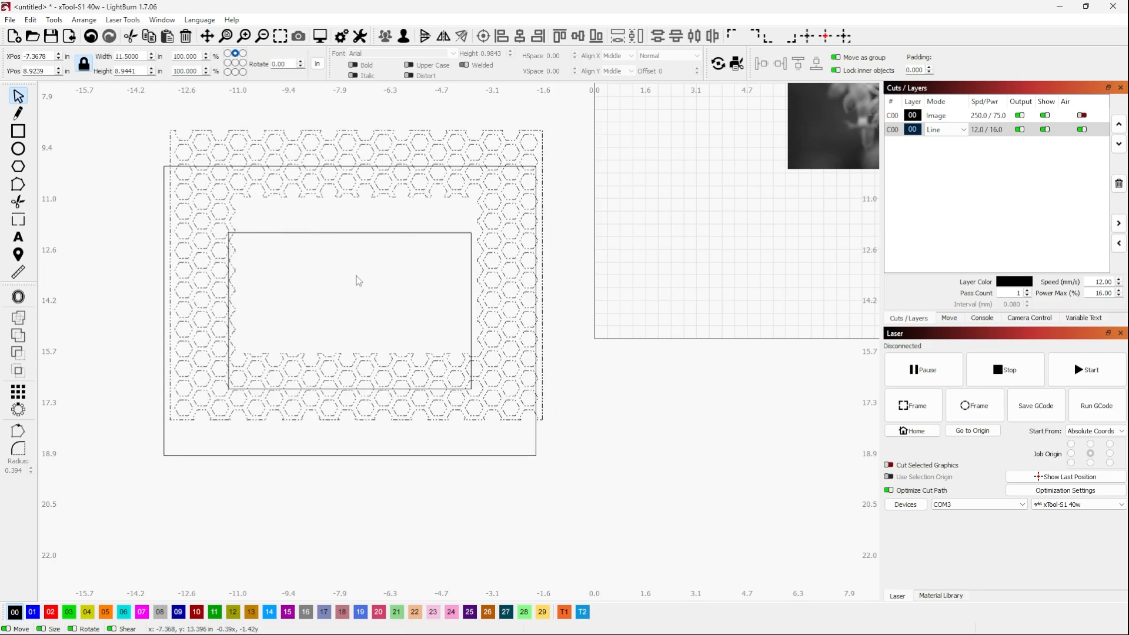
{"action": "scroll", "coordinate": [256, 470], "scroll_direction": "down", "scroll_amount": 4}
{"action": "scroll", "coordinate": [238, 284], "scroll_direction": "up", "scroll_amount": 4}
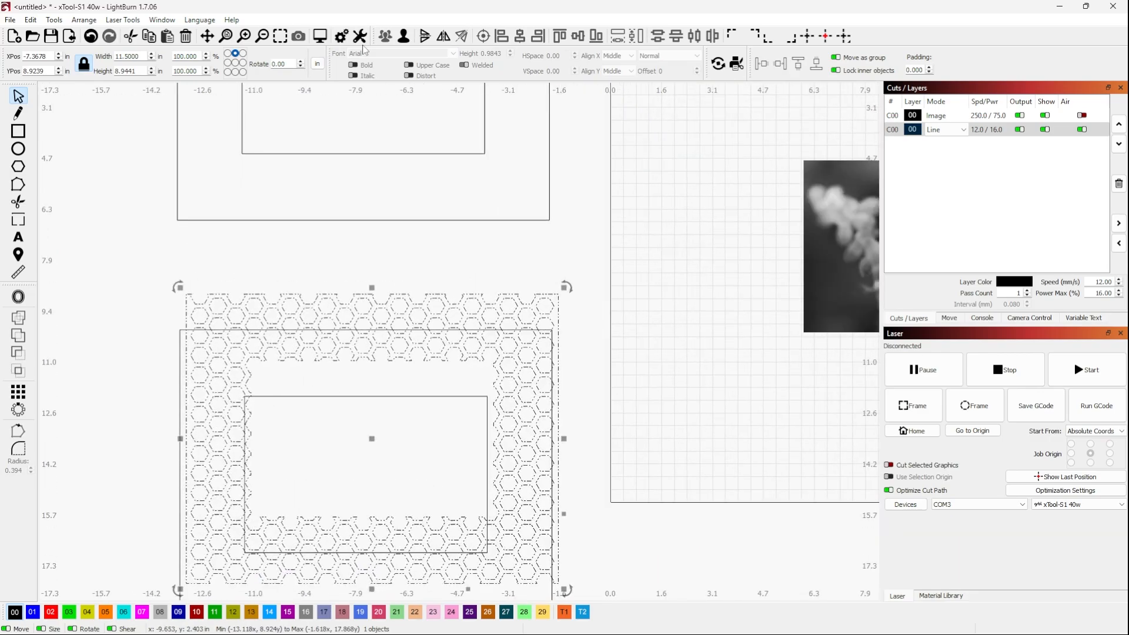
Ungroup the honeycomb piece and delete its outer boundary outline, keeping the hexagons
{"action": "left_click", "coordinate": [405, 37]}
{"action": "left_click", "coordinate": [218, 271]}
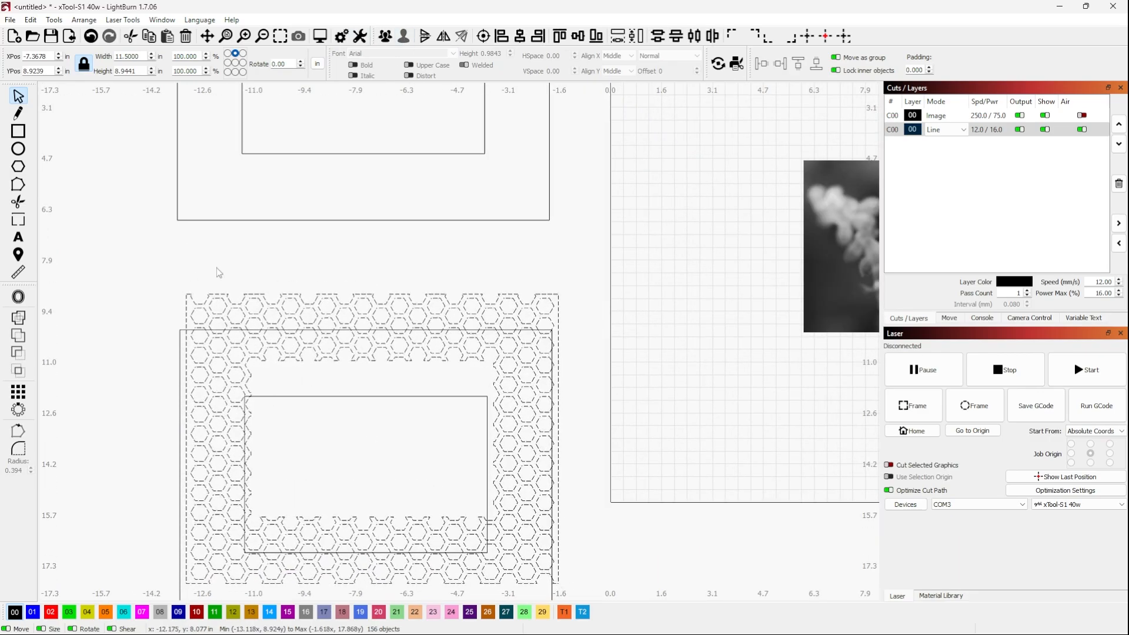
{"action": "left_click", "coordinate": [221, 294]}
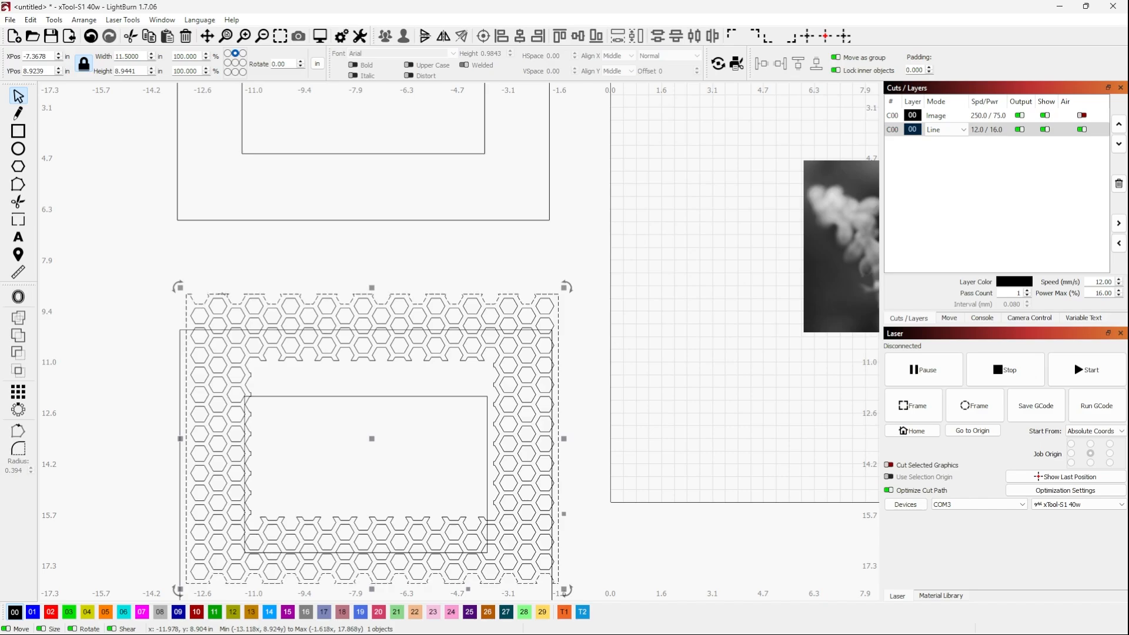
{"action": "left_click", "coordinate": [304, 305]}
{"action": "scroll", "coordinate": [282, 391], "scroll_direction": "down", "scroll_amount": 2}
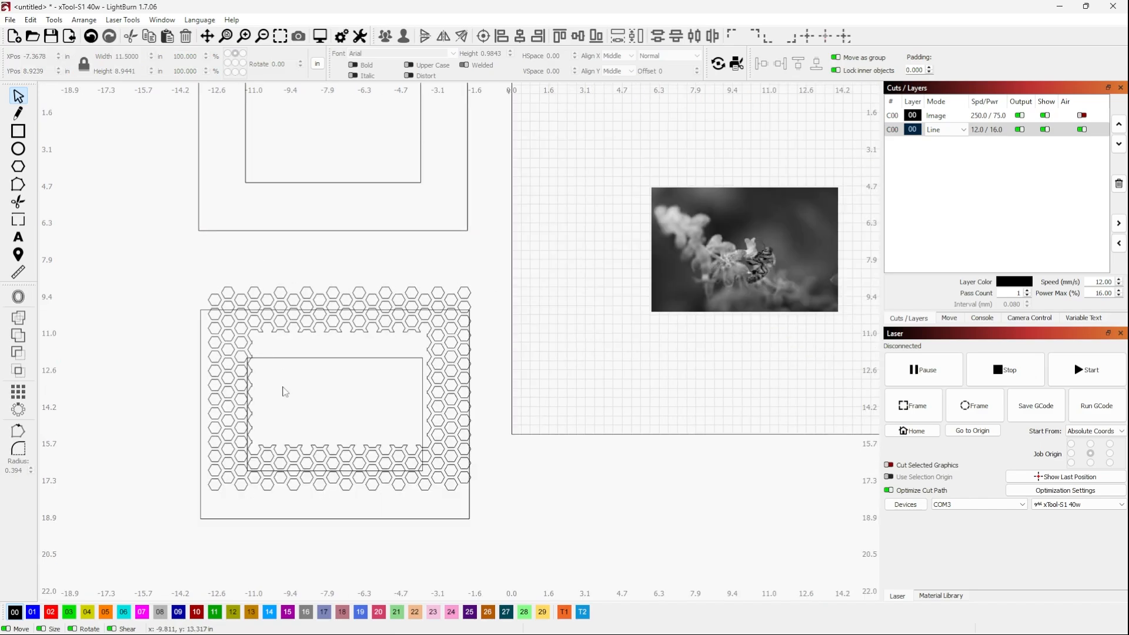
Delete the jagged inner outline around the honeycomb opening so only whole hexagons remain
{"action": "scroll", "coordinate": [282, 385], "scroll_direction": "up", "scroll_amount": 4}
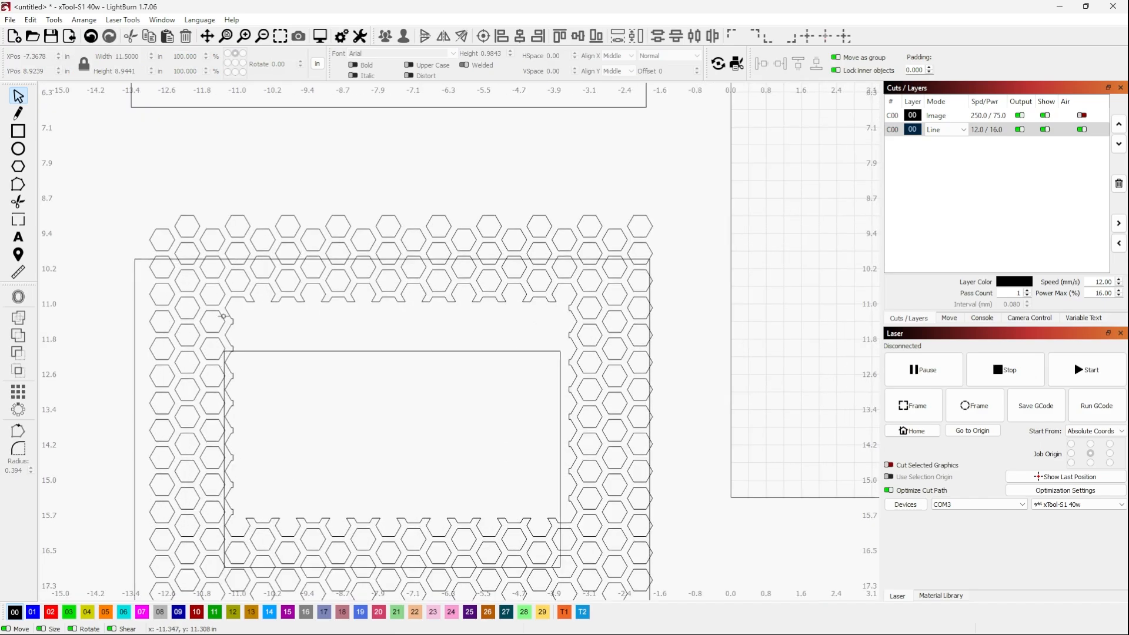
{"action": "left_click", "coordinate": [229, 300]}
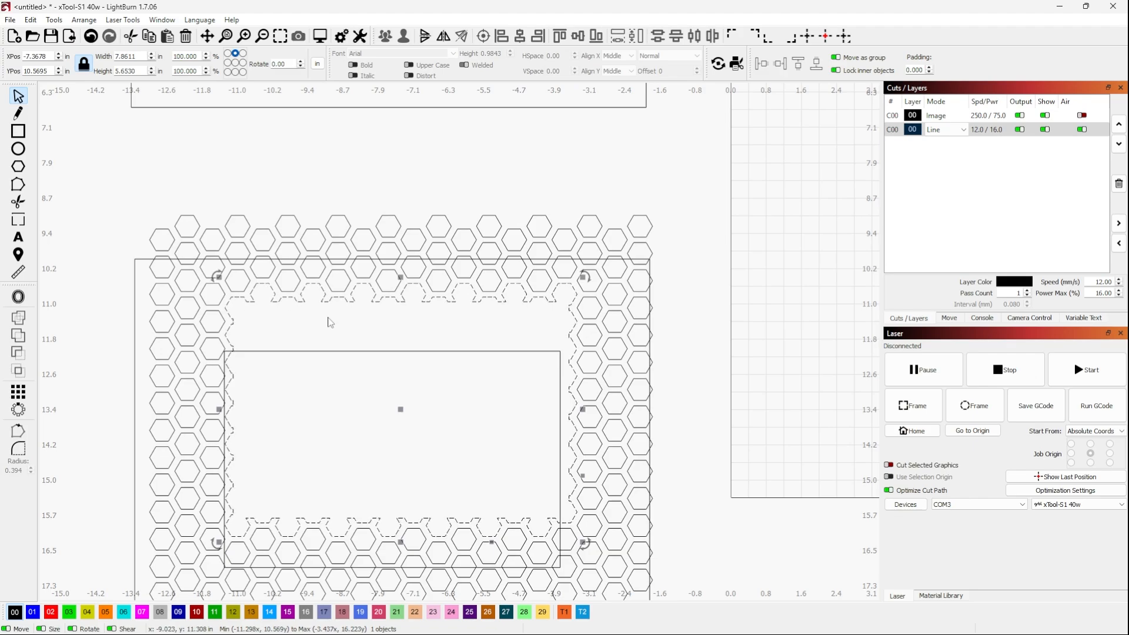
{"action": "key", "text": "Delete"}
{"action": "scroll", "coordinate": [308, 275], "scroll_direction": "down", "scroll_amount": 1}
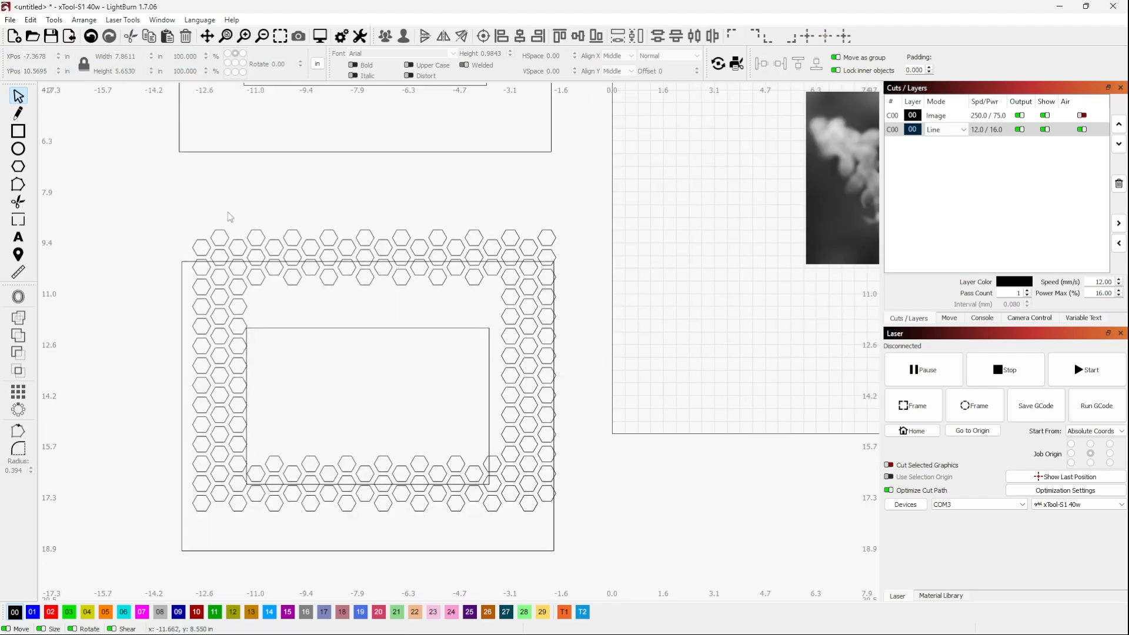
Move the duplicated plain frame aside, away from the hexagons, and group all the loose hexagons together
{"action": "scroll", "coordinate": [188, 214], "scroll_direction": "down", "scroll_amount": 1}
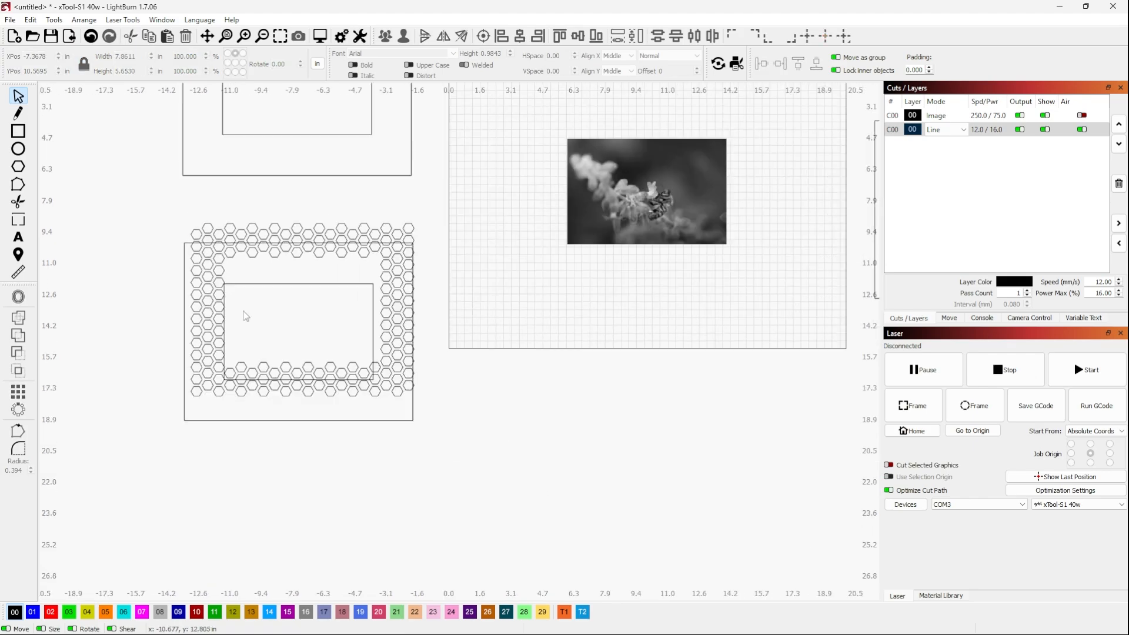
{"action": "left_click", "coordinate": [276, 421]}
{"action": "left_click_drag", "start_coordinate": [297, 330], "coordinate": [599, 403]}
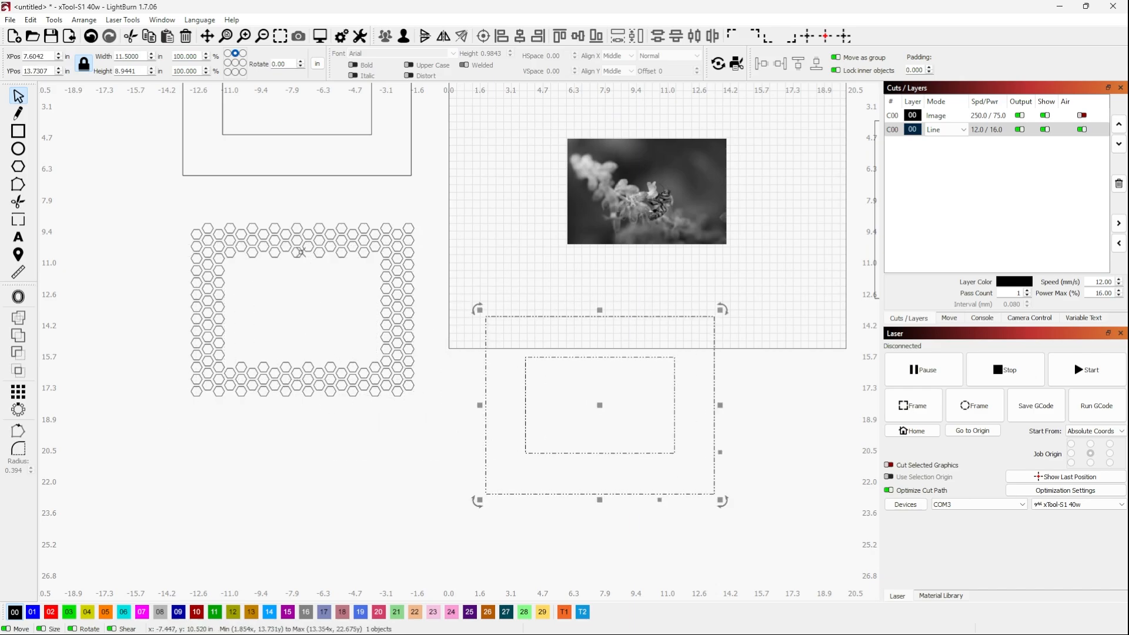
{"action": "left_click_drag", "start_coordinate": [170, 200], "coordinate": [461, 451]}
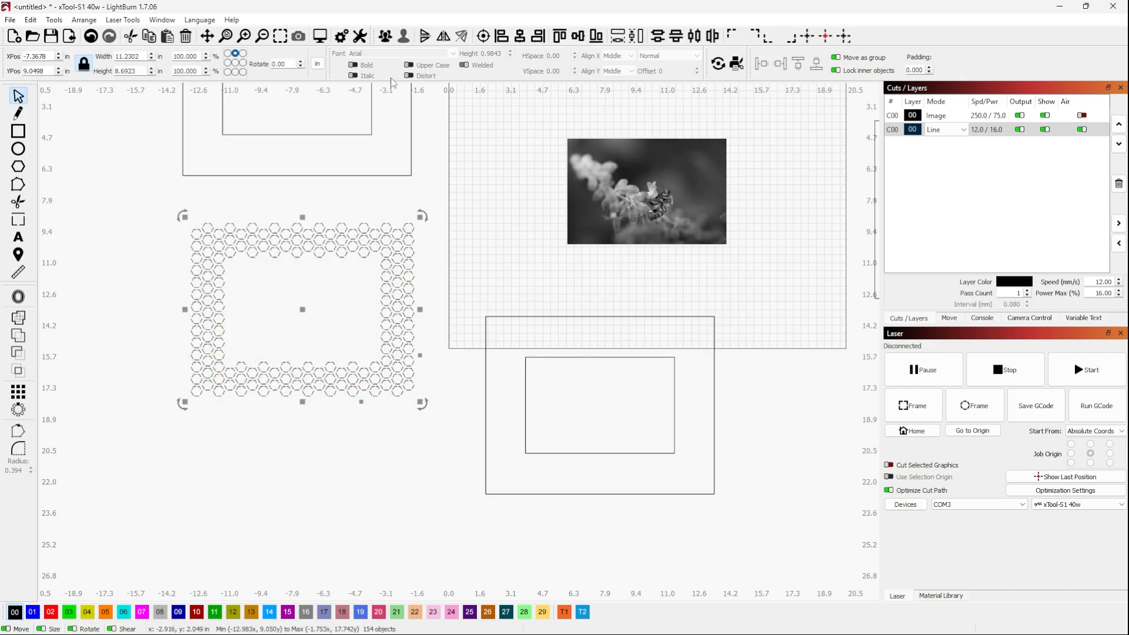
{"action": "left_click", "coordinate": [385, 36]}
Move the plain frame back over the hexagon group and align both objects to a common centre
{"action": "left_click", "coordinate": [568, 356]}
{"action": "left_click_drag", "start_coordinate": [605, 403], "coordinate": [298, 310]}
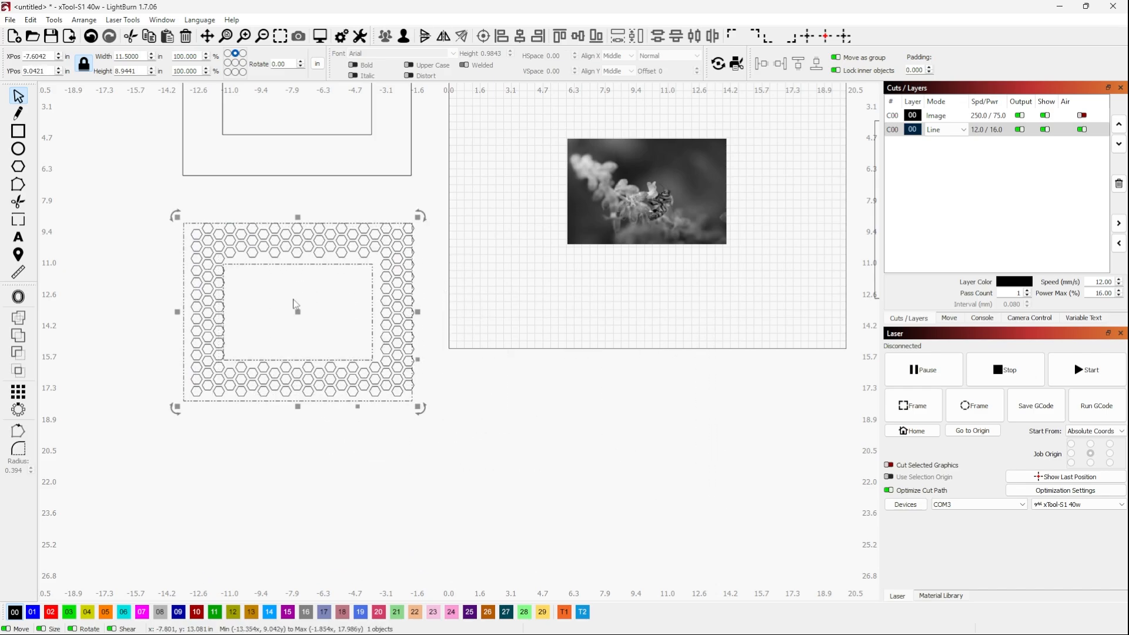
{"action": "left_click", "coordinate": [205, 210]}
{"action": "left_click_drag", "start_coordinate": [154, 194], "coordinate": [442, 413]}
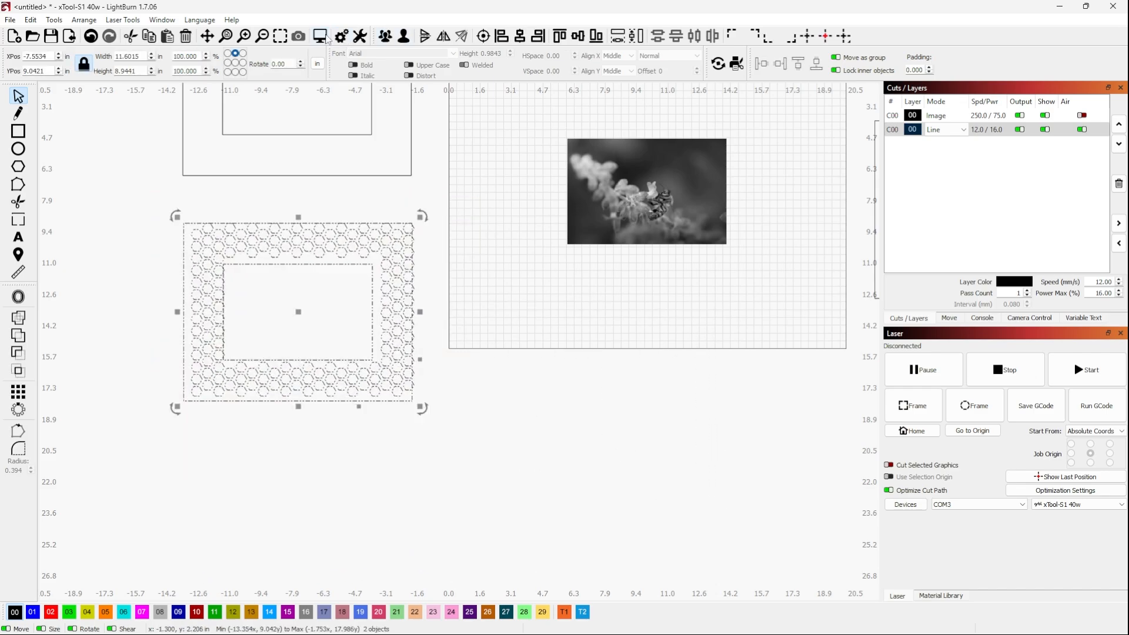
{"action": "left_click", "coordinate": [483, 36]}
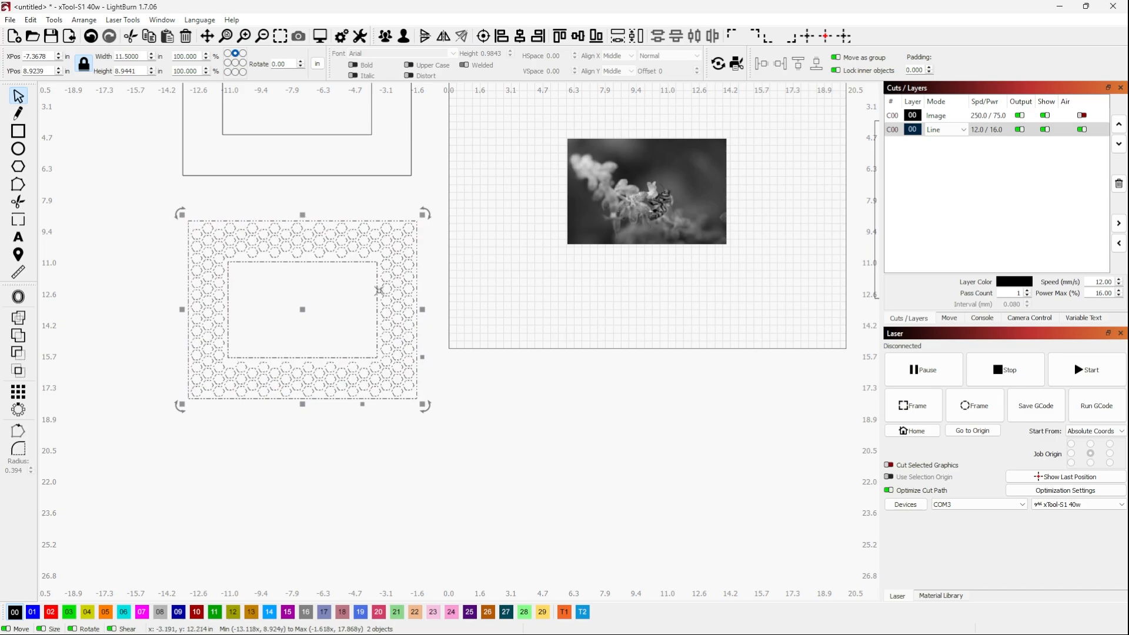
Examine the hexagon margins along the honeycomb frame's inner and outer borders and review all frame pieces around the flower photo
{"action": "scroll", "coordinate": [297, 307], "scroll_direction": "up", "scroll_amount": 2}
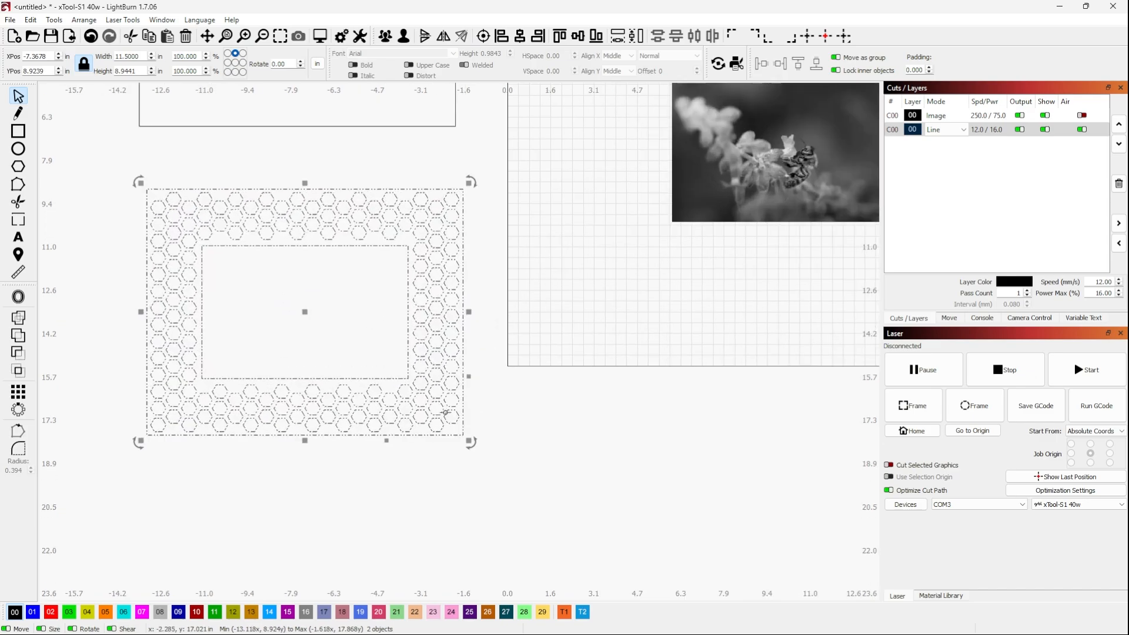
{"action": "scroll", "coordinate": [424, 421], "scroll_direction": "up", "scroll_amount": 1}
{"action": "left_click", "coordinate": [531, 344]}
{"action": "scroll", "coordinate": [375, 411], "scroll_direction": "up", "scroll_amount": 1}
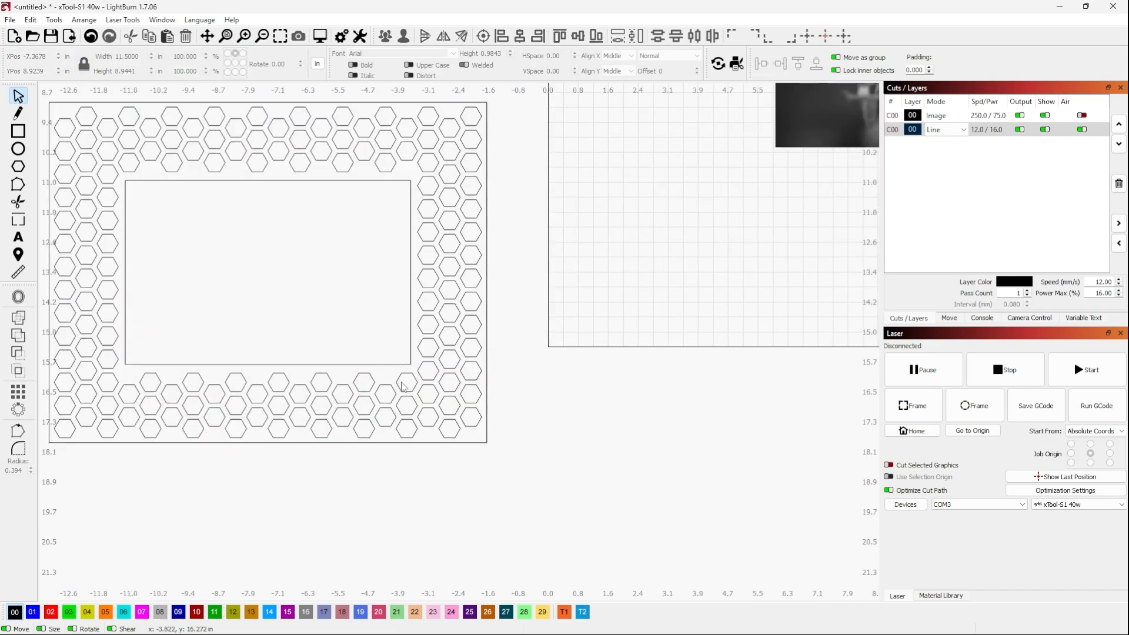
{"action": "scroll", "coordinate": [358, 365], "scroll_direction": "up", "scroll_amount": 2}
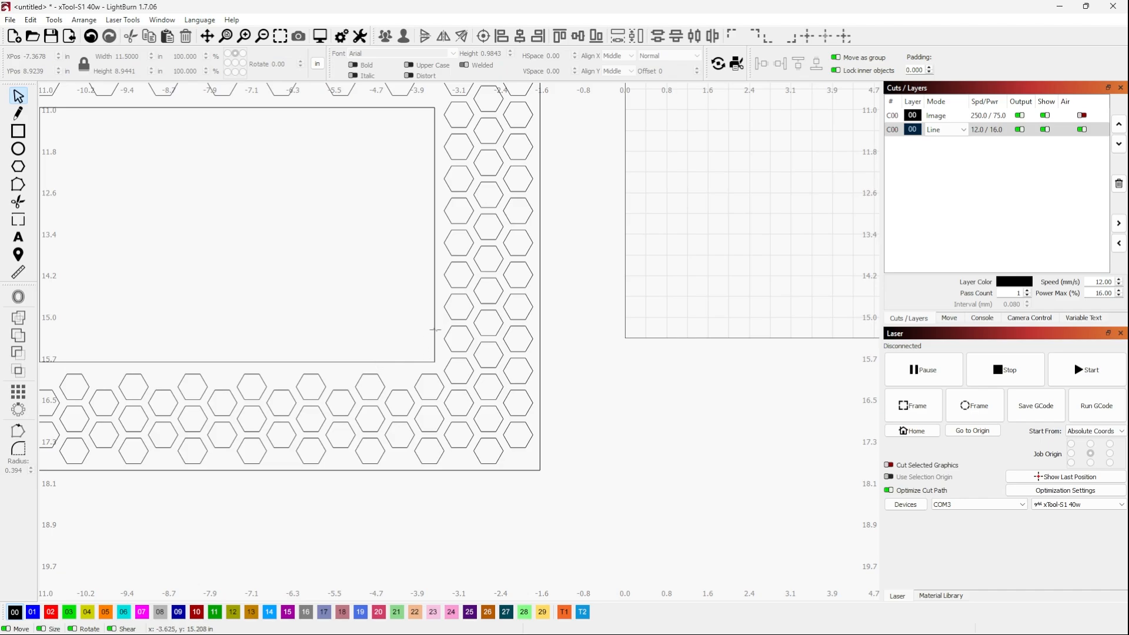
{"action": "scroll", "coordinate": [442, 287], "scroll_direction": "down", "scroll_amount": 2}
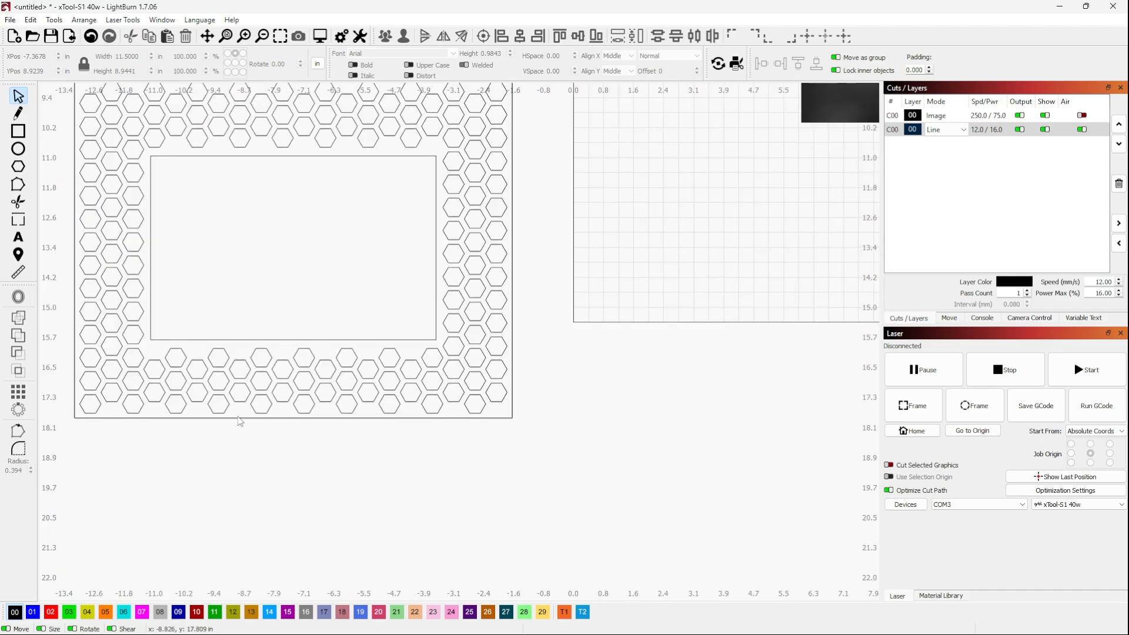
{"action": "scroll", "coordinate": [235, 472], "scroll_direction": "down", "scroll_amount": 1}
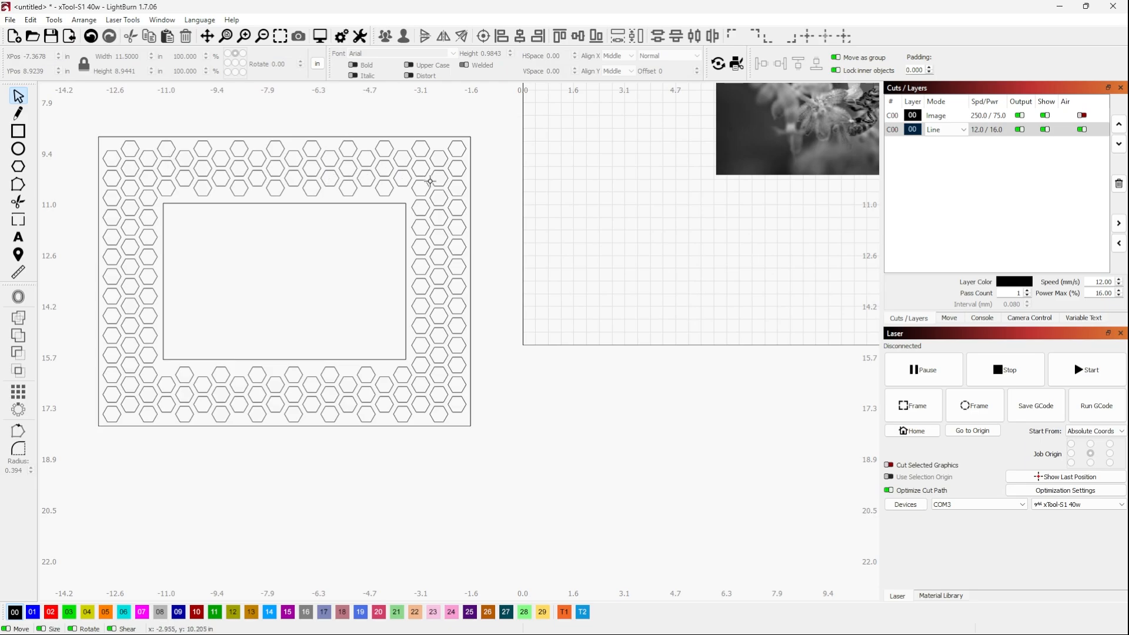
{"action": "scroll", "coordinate": [175, 423], "scroll_direction": "down", "scroll_amount": 1}
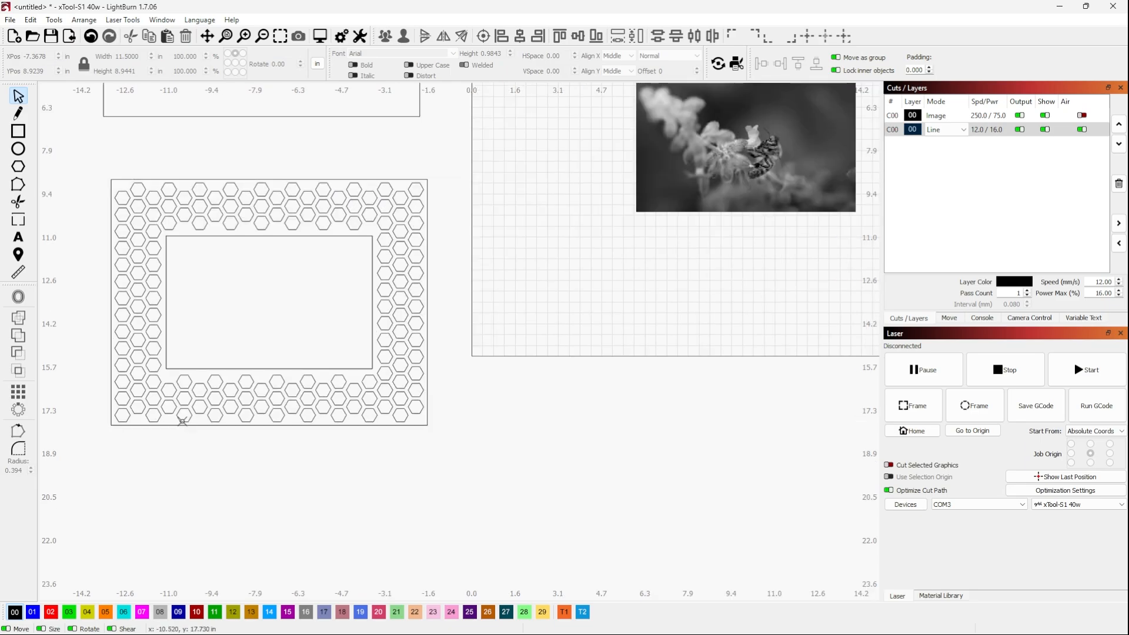
{"action": "scroll", "coordinate": [203, 463], "scroll_direction": "down", "scroll_amount": 2}
{"action": "scroll", "coordinate": [182, 270], "scroll_direction": "up", "scroll_amount": 1}
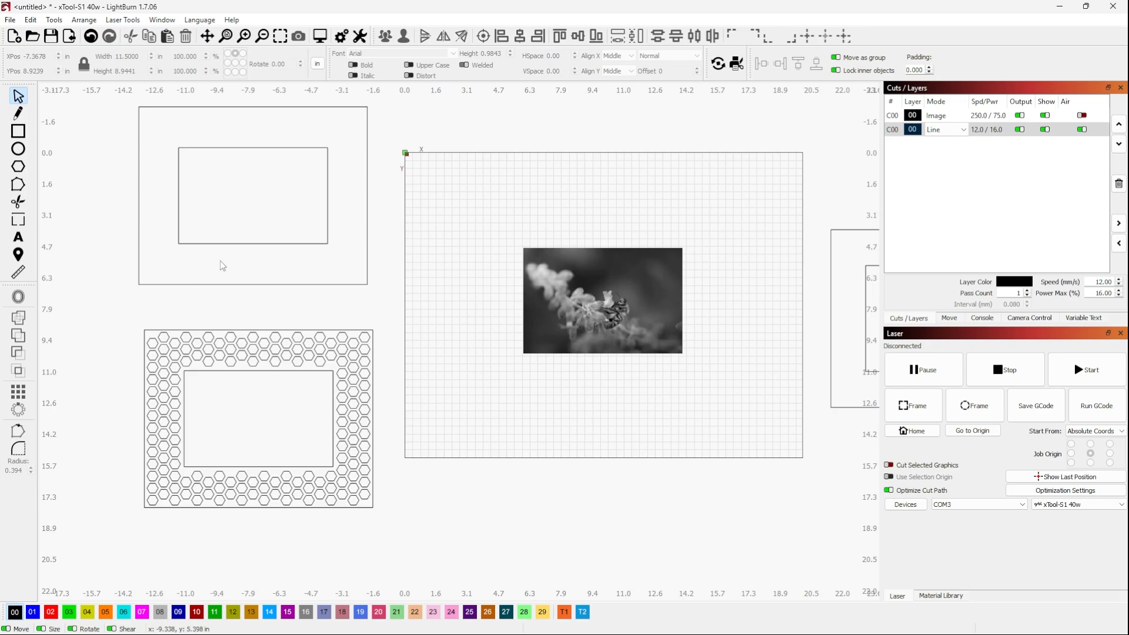
{"action": "scroll", "coordinate": [227, 281], "scroll_direction": "down", "scroll_amount": 2}
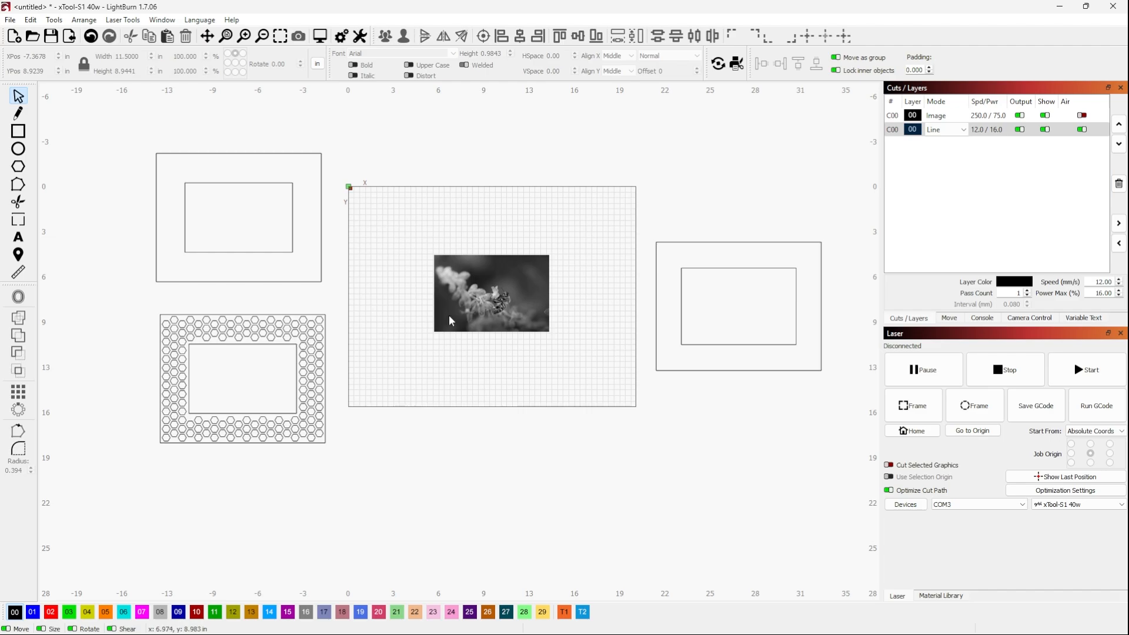
{"action": "scroll", "coordinate": [449, 320], "scroll_direction": "up", "scroll_amount": 1}
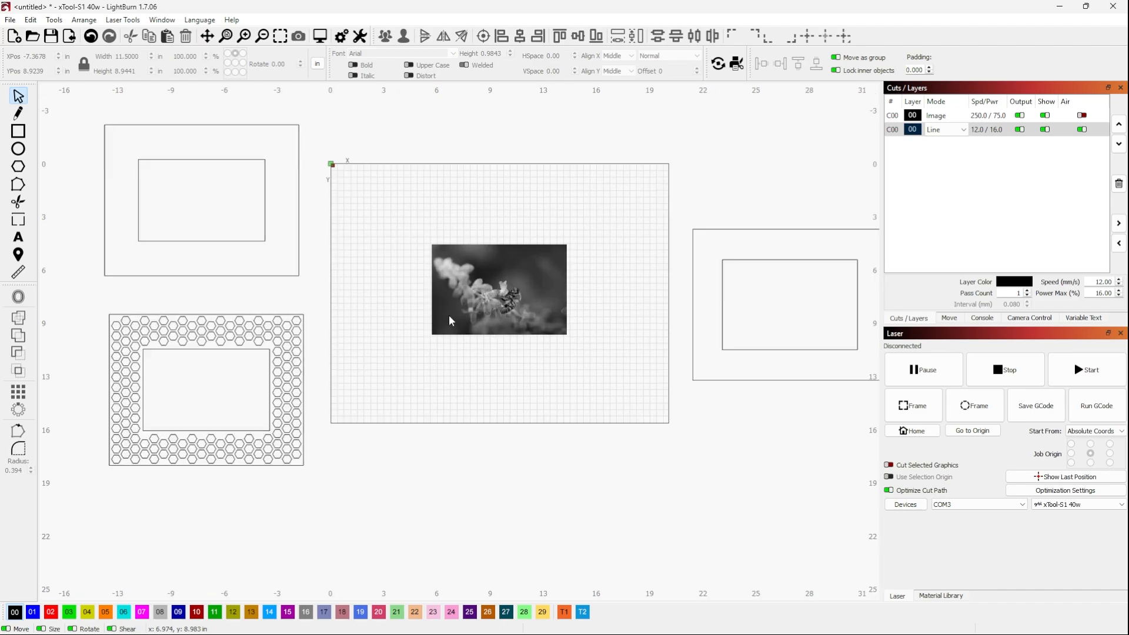
{"action": "scroll", "coordinate": [450, 320], "scroll_direction": "down", "scroll_amount": 1}
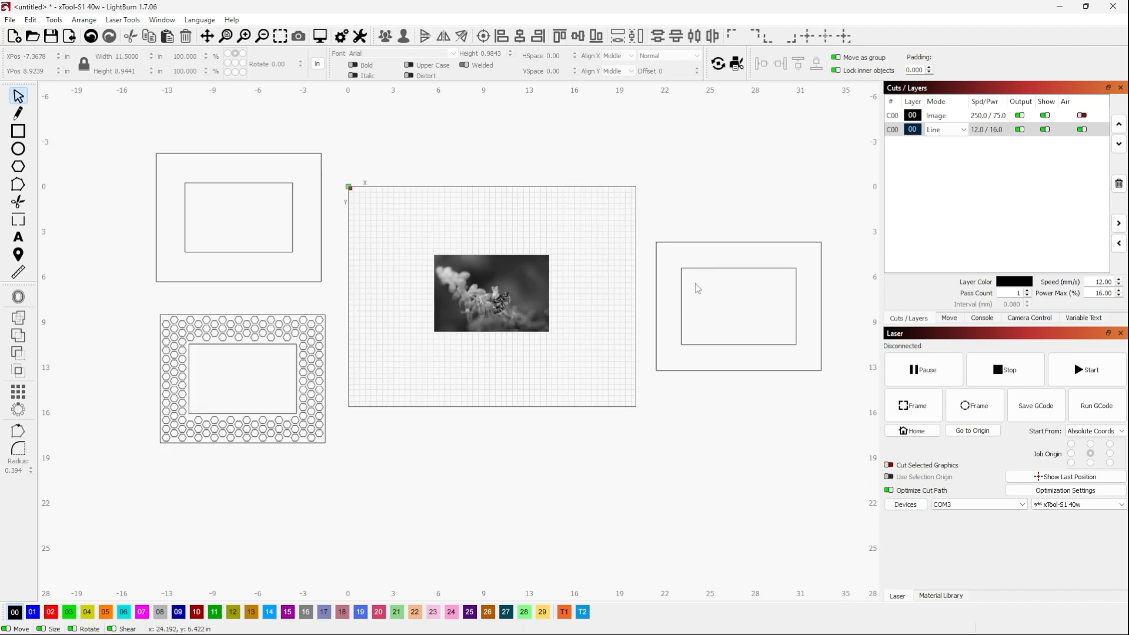